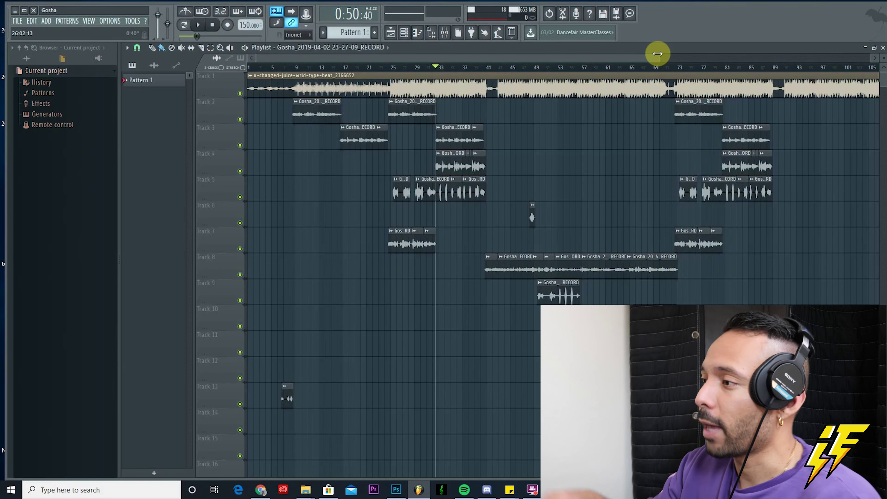
# Review the Verse track's effect chain in the mixer, and show the whole song arrangement in the playlist
pyautogui.click(444, 32)
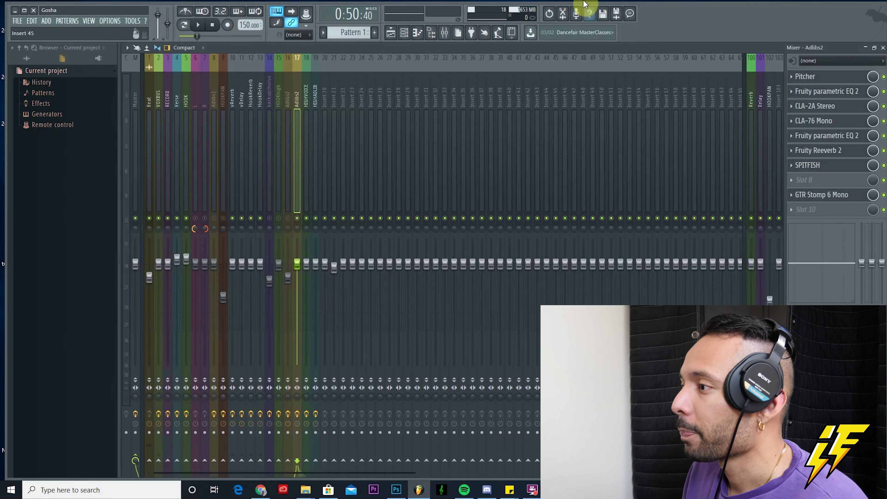
pyautogui.click(177, 94)
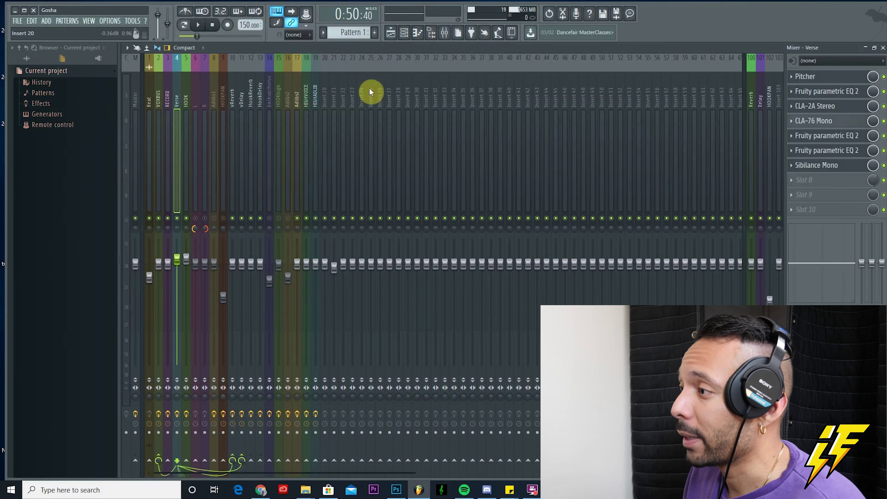
pyautogui.click(391, 35)
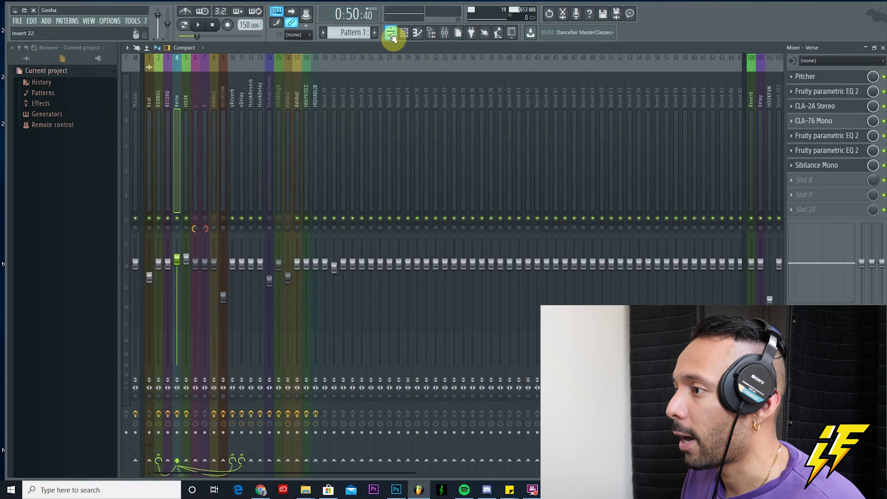
pyautogui.click(391, 34)
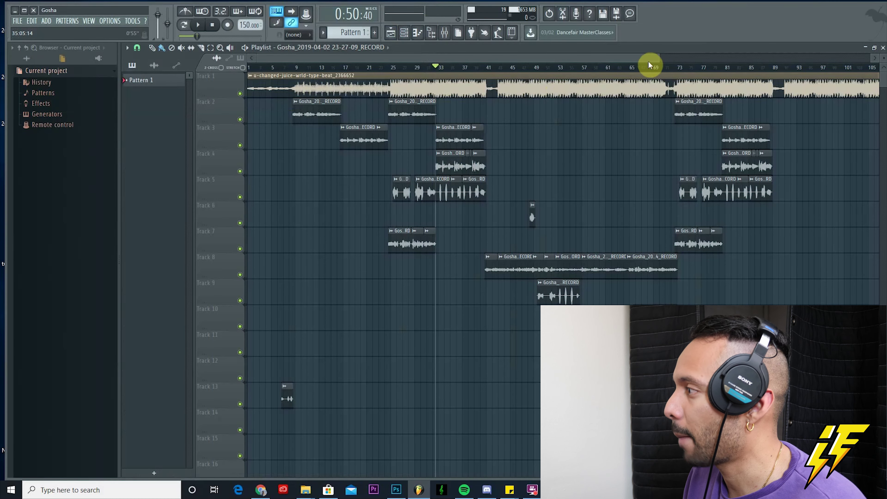
pyautogui.moveTo(658, 58); pyautogui.dragTo(822, 62)
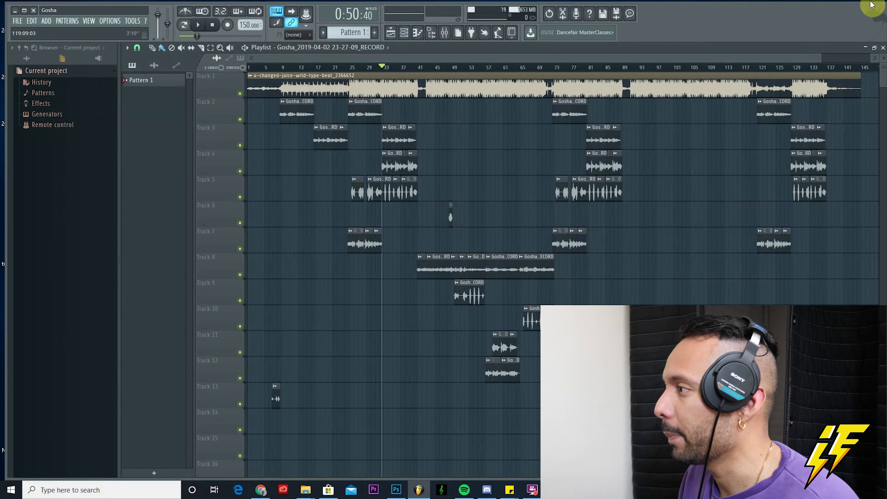
# Check the Beat track's mixer slots and open the channel settings of the beat clip on playlist Track 1
pyautogui.click(442, 35)
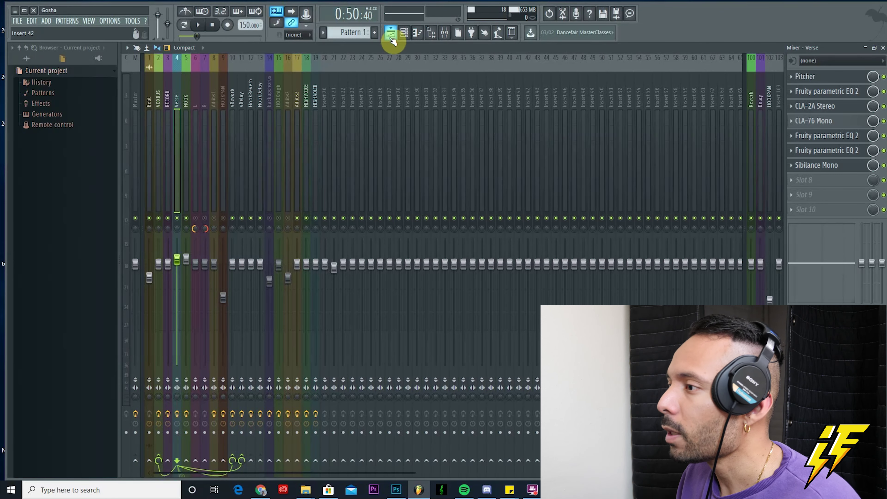
pyautogui.click(150, 91)
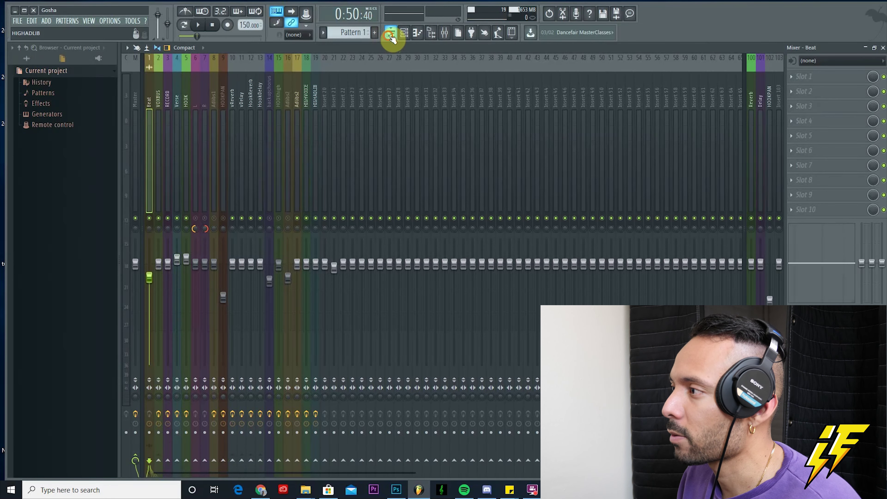
pyautogui.click(391, 34)
pyautogui.doubleClick(359, 82)
pyautogui.moveTo(403, 147); pyautogui.dragTo(408, 145)
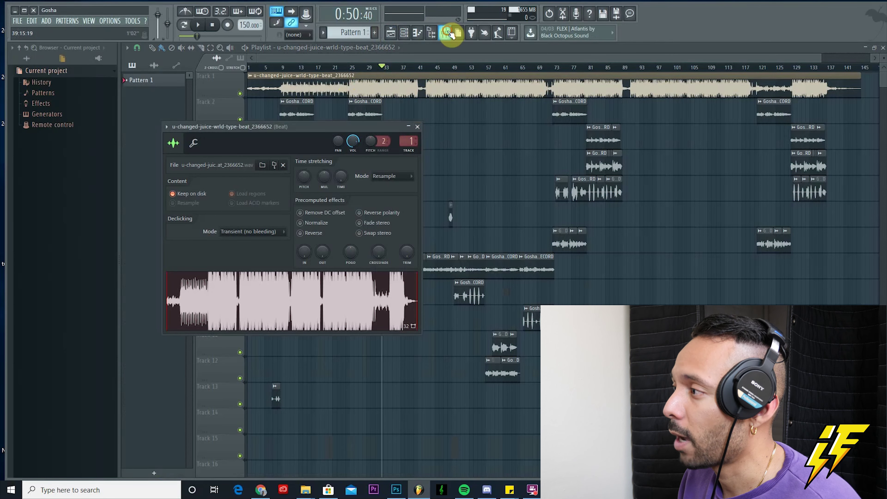
# Review the effect chains of the VOXBUS, RECORD and Verse tracks in the mixer
pyautogui.click(445, 33)
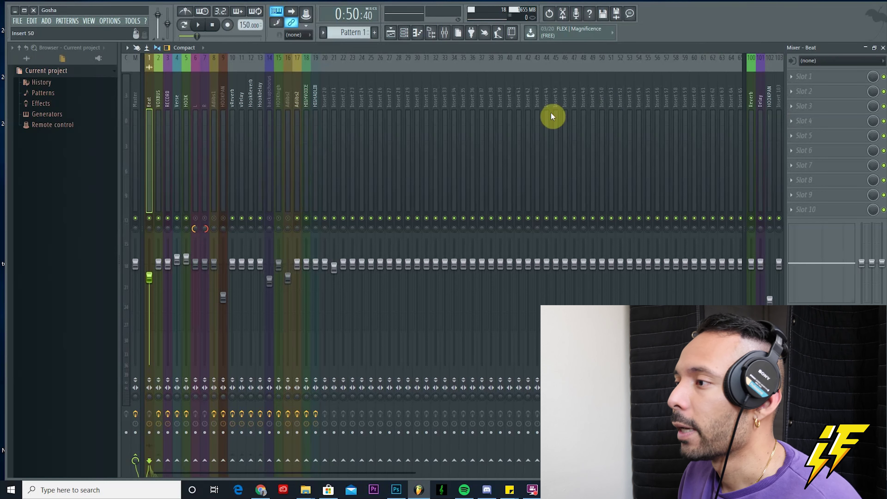
pyautogui.click(160, 97)
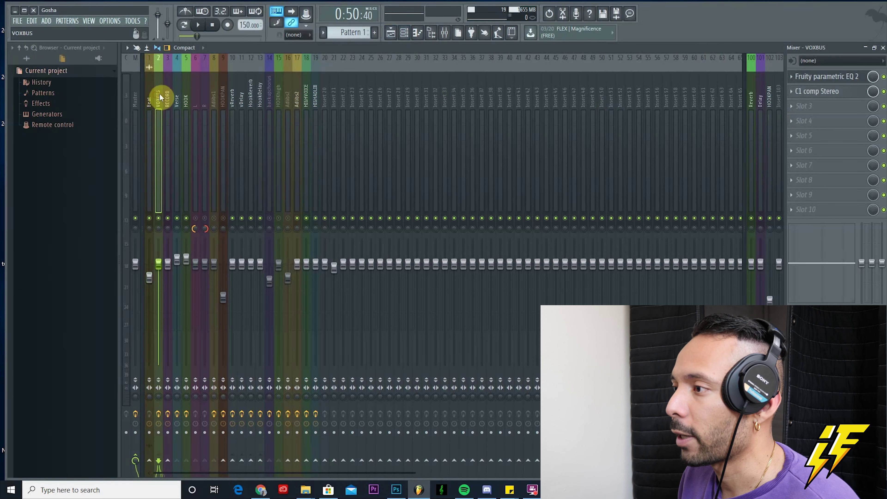
pyautogui.click(167, 94)
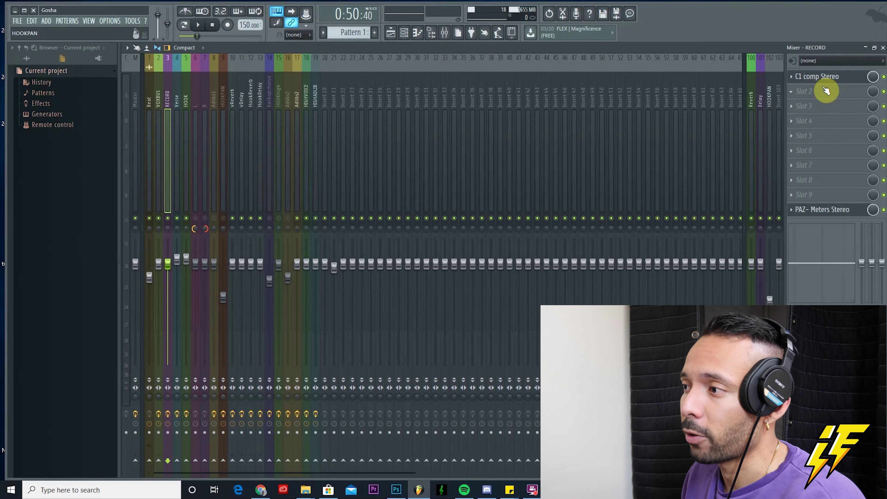
pyautogui.click(174, 86)
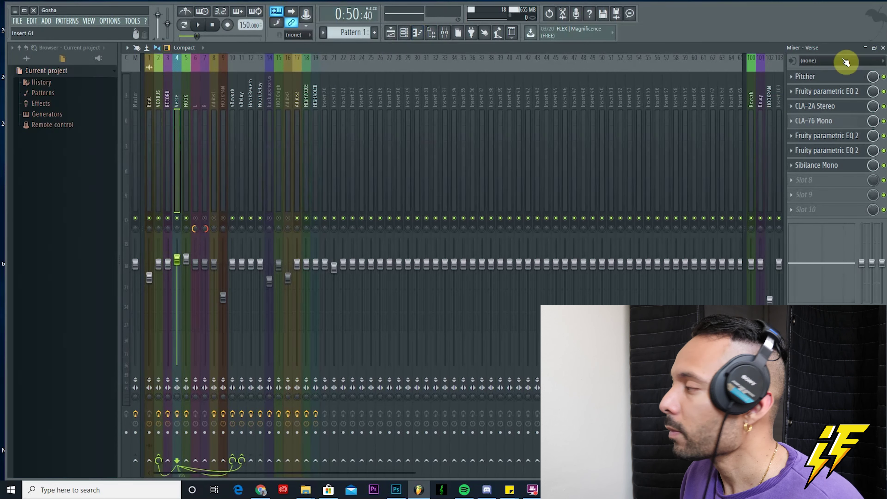
# Play the song from bar 41, where the verse vocals on Track 8 begin, and stop playback after listening
pyautogui.click(392, 33)
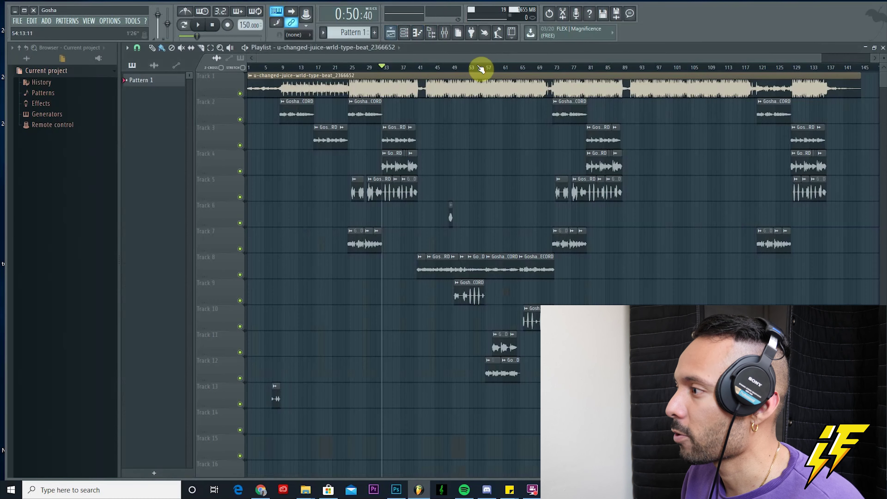
pyautogui.moveTo(812, 59); pyautogui.dragTo(496, 59)
pyautogui.click(358, 69)
pyautogui.click(436, 68)
pyautogui.click(197, 25)
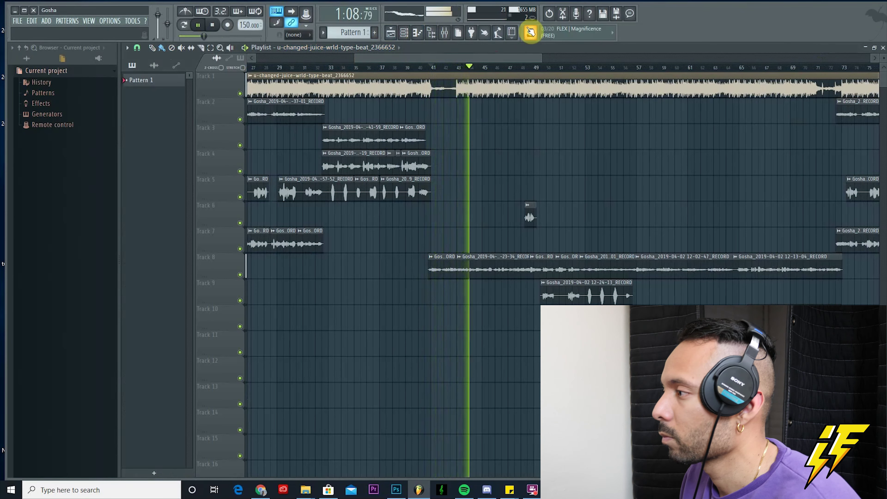
pyautogui.moveTo(540, 58); pyautogui.dragTo(497, 58)
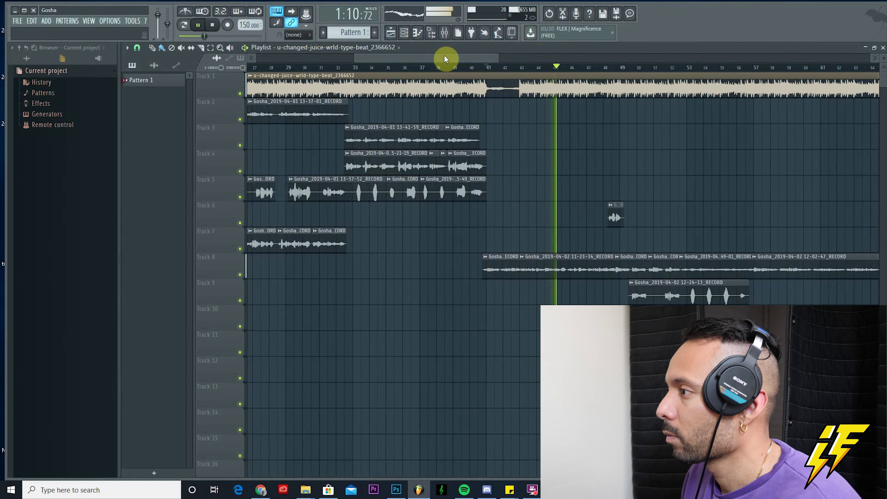
pyautogui.moveTo(445, 58); pyautogui.dragTo(457, 58)
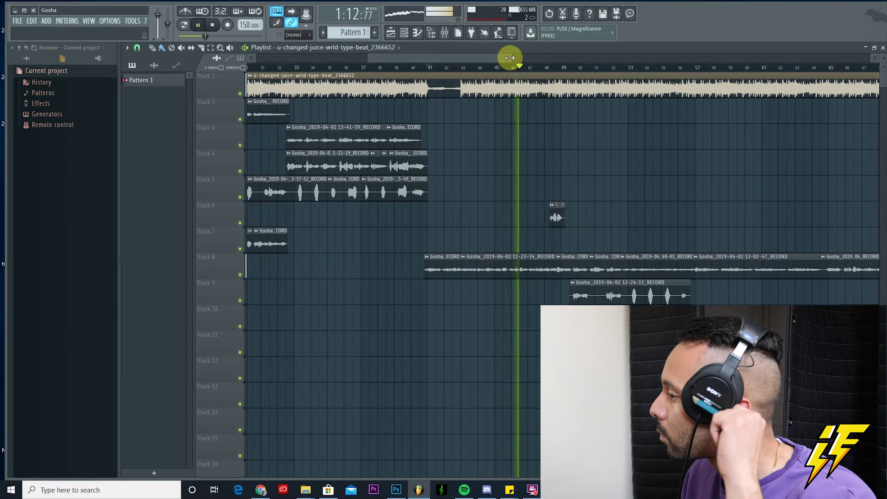
pyautogui.moveTo(509, 58); pyautogui.dragTo(516, 57)
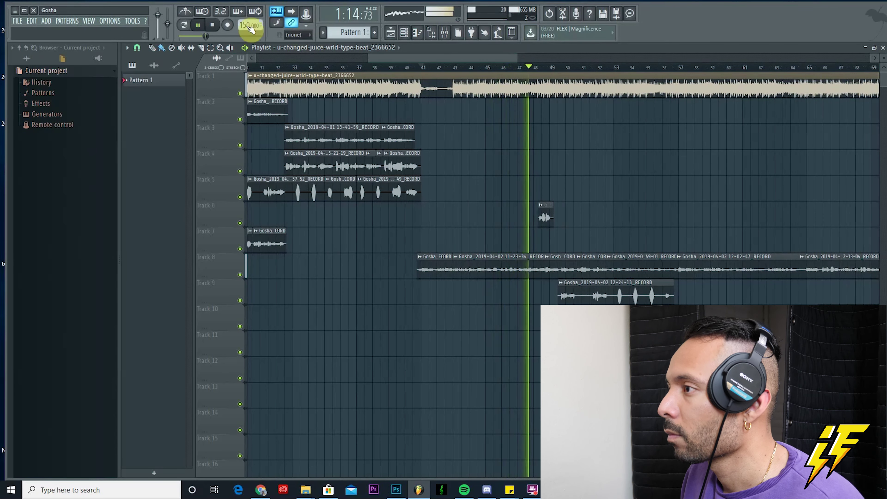
pyautogui.click(213, 25)
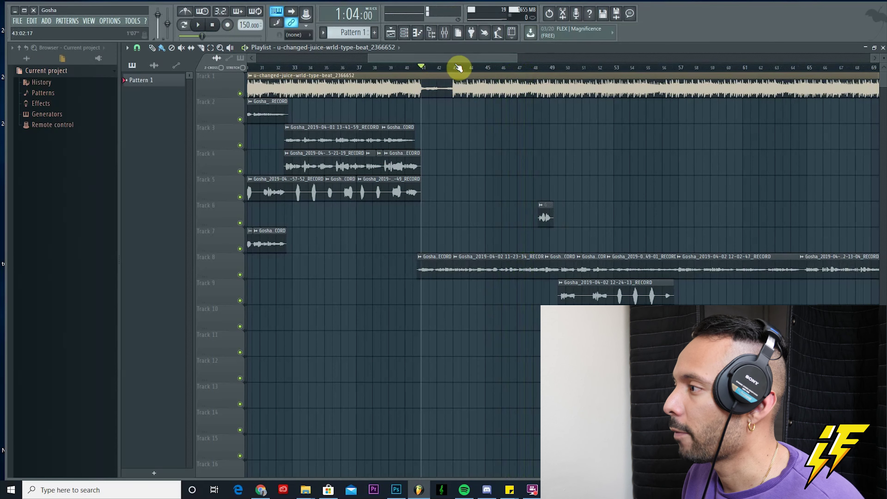
# Inspect the Pitcher and the first Fruity parametric EQ 2 on the Verse mixer track
pyautogui.click(444, 33)
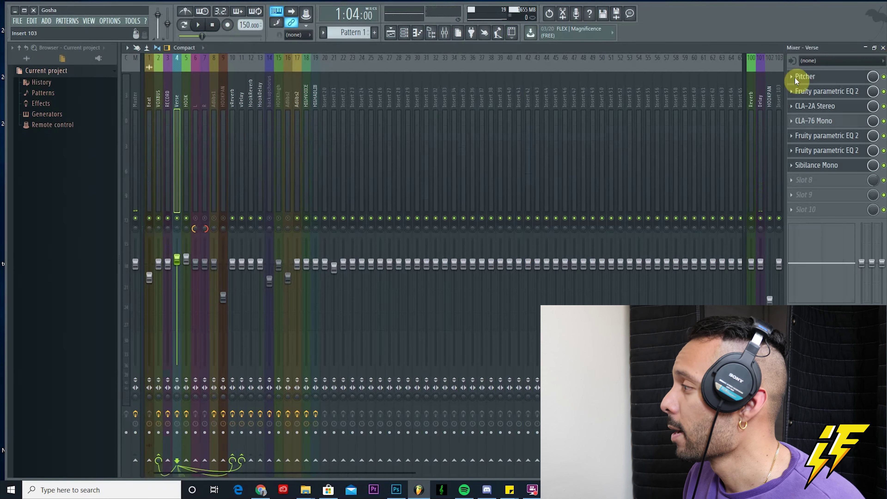
pyautogui.click(817, 79)
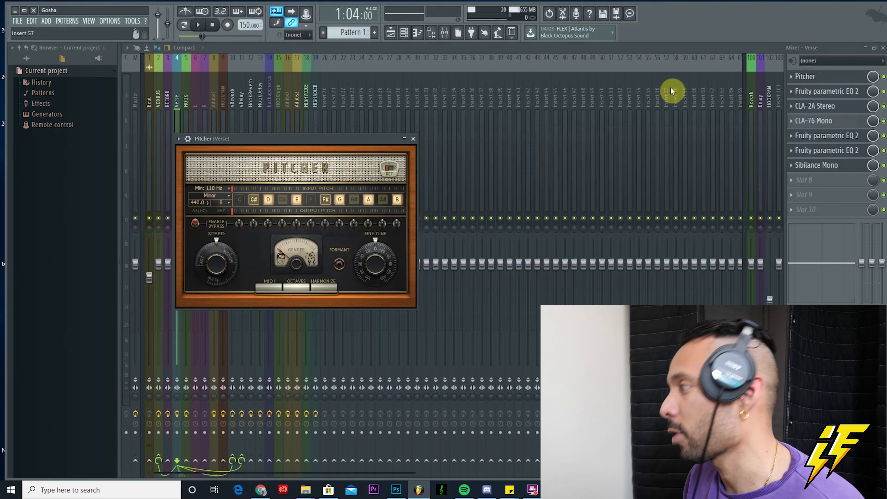
pyautogui.click(819, 104)
pyautogui.click(816, 93)
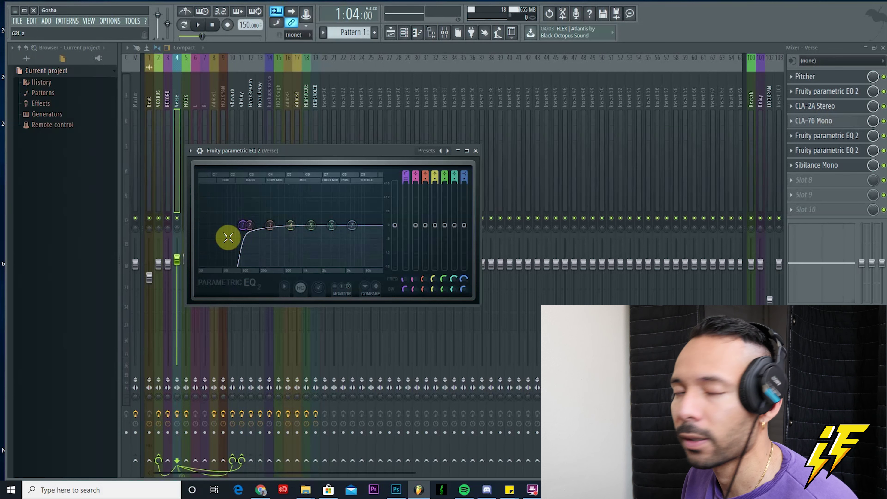
pyautogui.moveTo(228, 238)
pyautogui.mouseDown()
pyautogui.moveTo(240, 220)
pyautogui.moveTo(217, 242)
pyautogui.mouseUp()
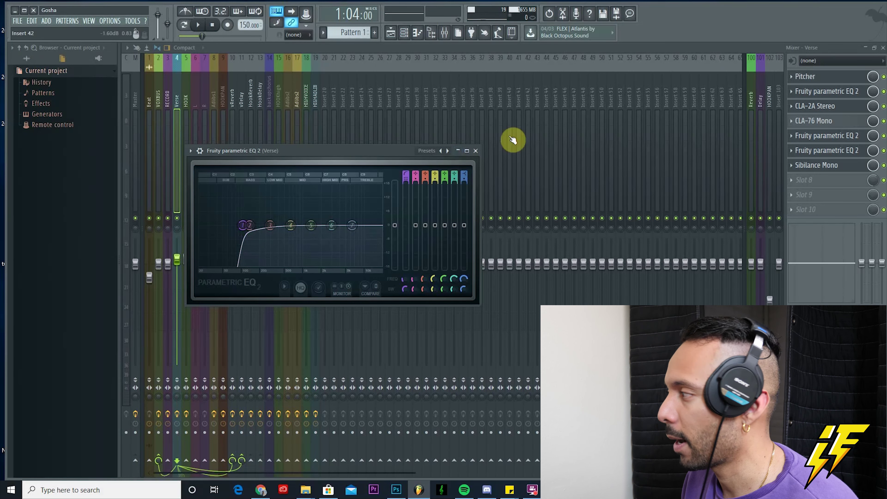
# Inspect the settings of the CLA-2A Stereo and CLA-76 Mono compressors on the Verse track
pyautogui.click(806, 106)
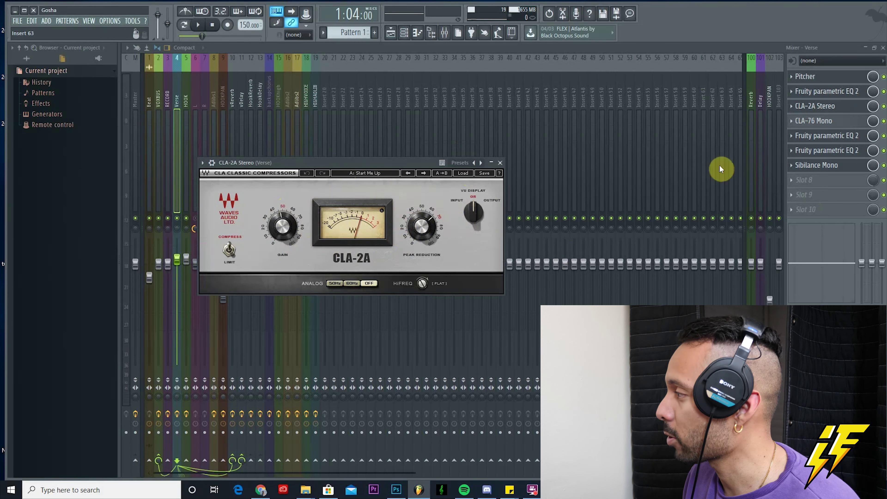
pyautogui.click(816, 122)
pyautogui.click(817, 137)
pyautogui.click(816, 122)
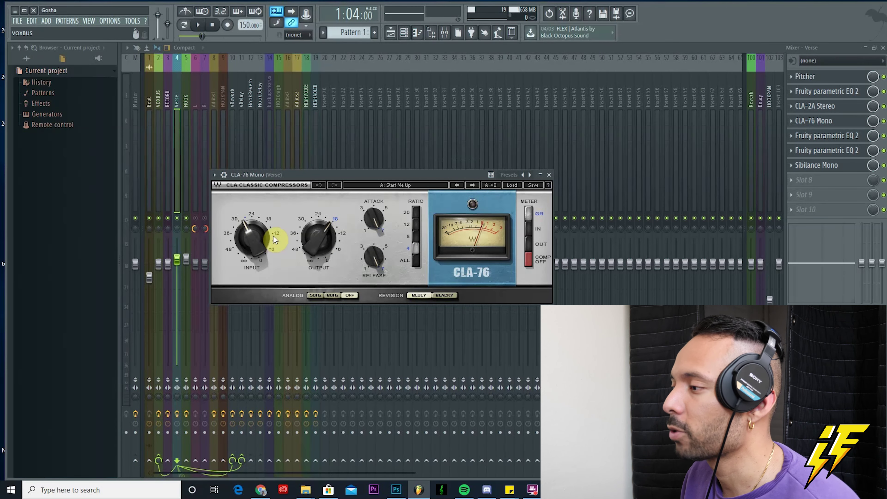
pyautogui.moveTo(364, 251)
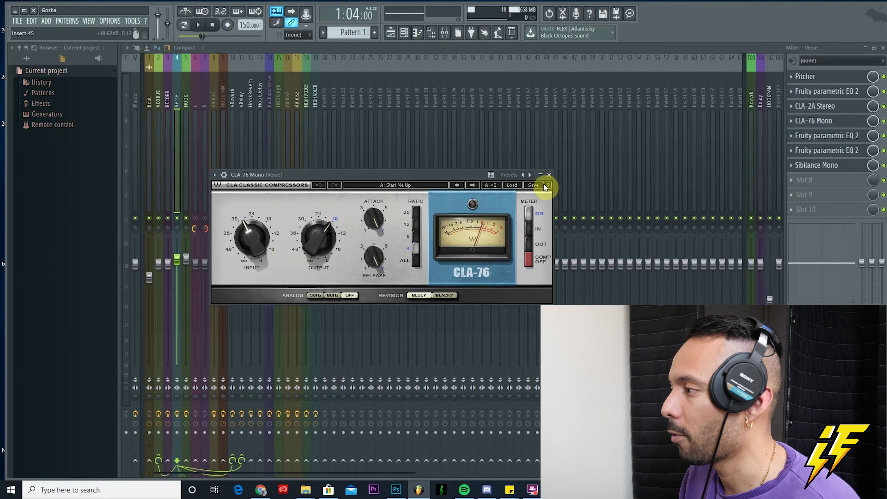
# Inspect the two Fruity parametric EQ 2 instances after the compressors and the Sibilance Mono de-esser on the Verse track
pyautogui.click(827, 140)
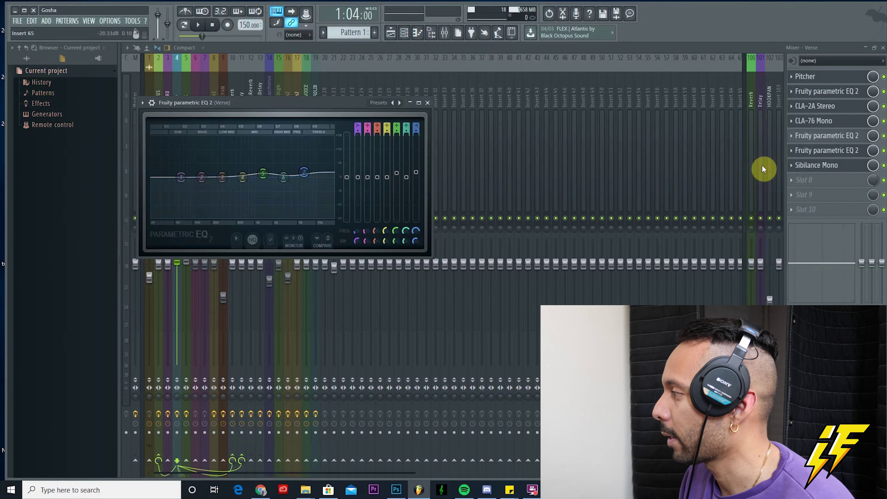
pyautogui.click(826, 160)
pyautogui.click(825, 152)
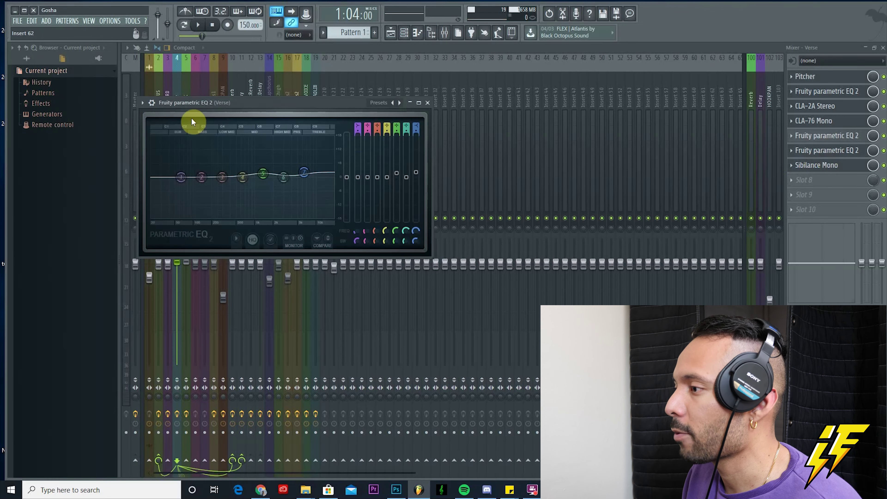
pyautogui.click(844, 136)
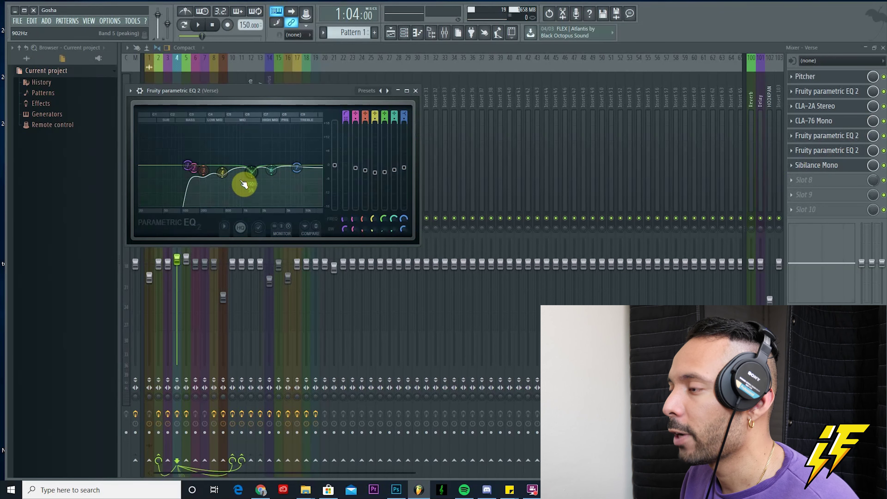
pyautogui.moveTo(244, 184)
pyautogui.mouseDown()
pyautogui.moveTo(267, 171)
pyautogui.moveTo(256, 176)
pyautogui.moveTo(259, 159)
pyautogui.moveTo(251, 171)
pyautogui.mouseUp()
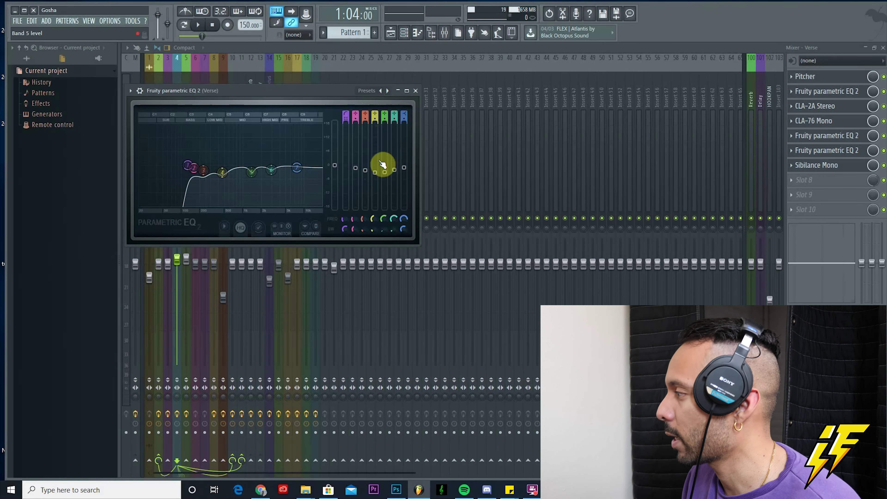
pyautogui.click(829, 166)
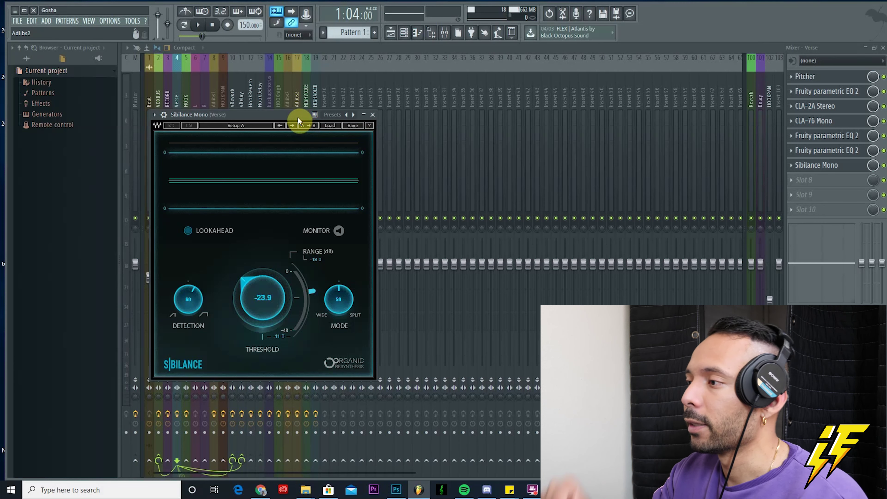
pyautogui.click(363, 115)
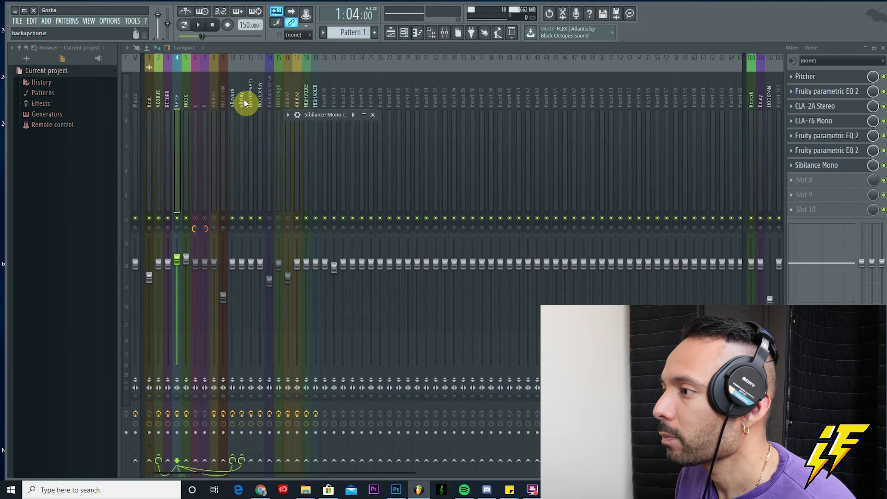
# Go through the HOOK track's effect plugins and compare its chain with the Verse track's
pyautogui.click(187, 98)
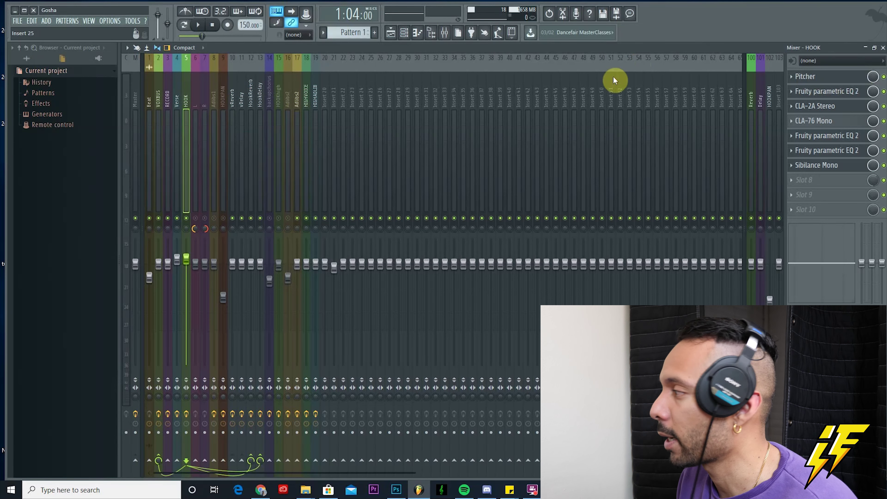
pyautogui.click(827, 106)
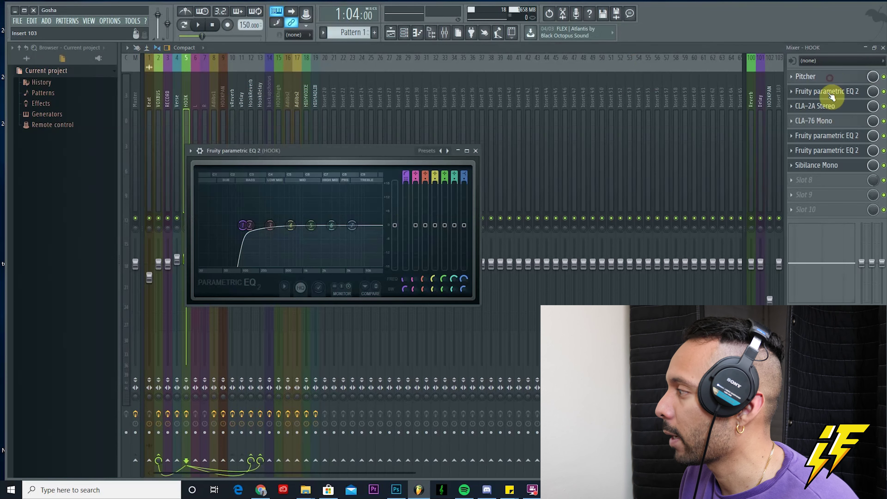
pyautogui.click(828, 123)
pyautogui.click(828, 138)
pyautogui.click(822, 152)
pyautogui.click(822, 166)
pyautogui.click(822, 166)
pyautogui.click(338, 54)
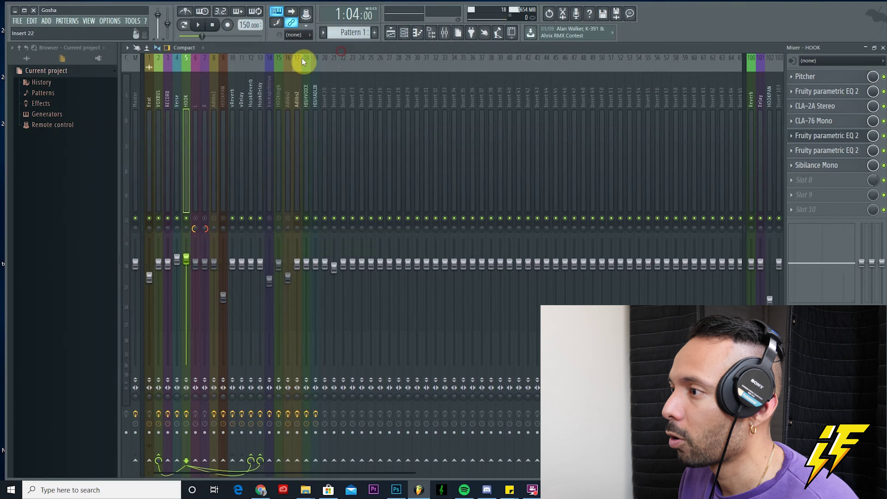
pyautogui.click(176, 93)
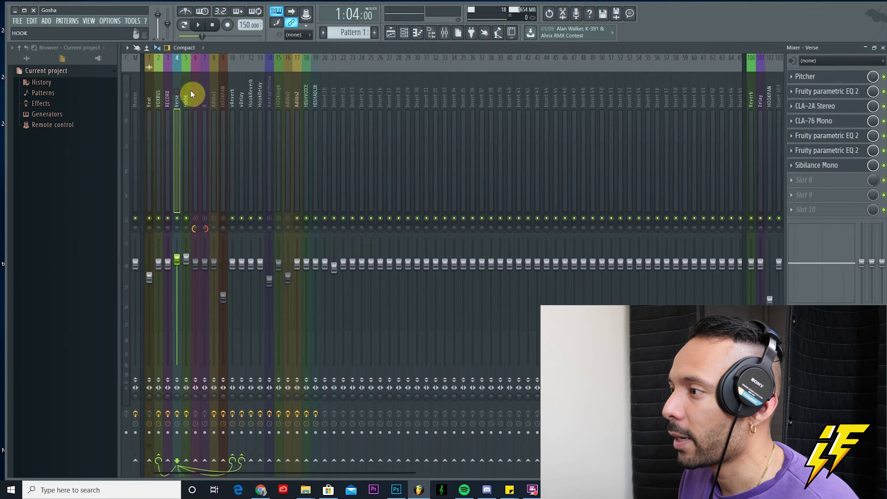
# Inspect the Fruity Reeverb 2 on the vReverb track and the Fruity delay 2 on the vDelay track
pyautogui.click(235, 96)
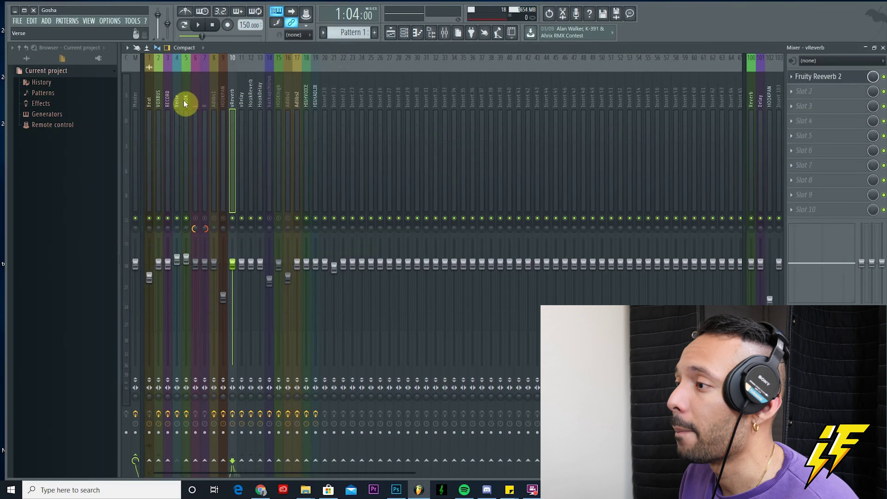
pyautogui.click(827, 78)
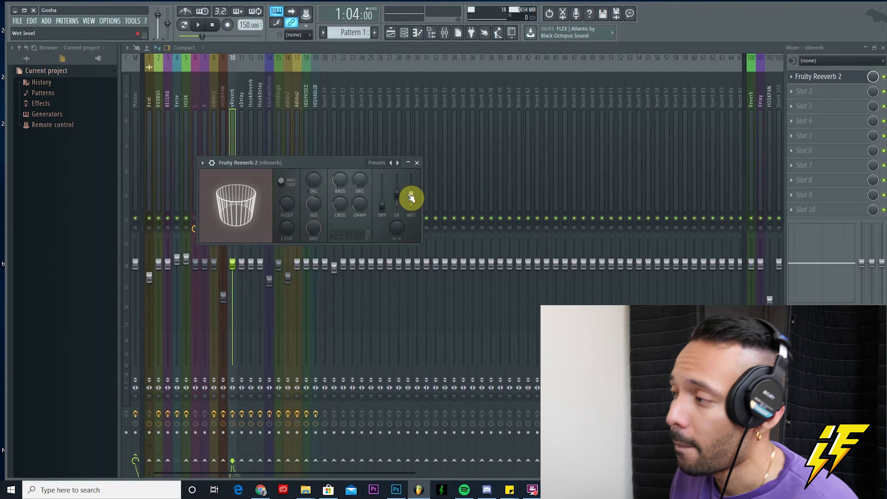
pyautogui.click(243, 92)
pyautogui.click(825, 78)
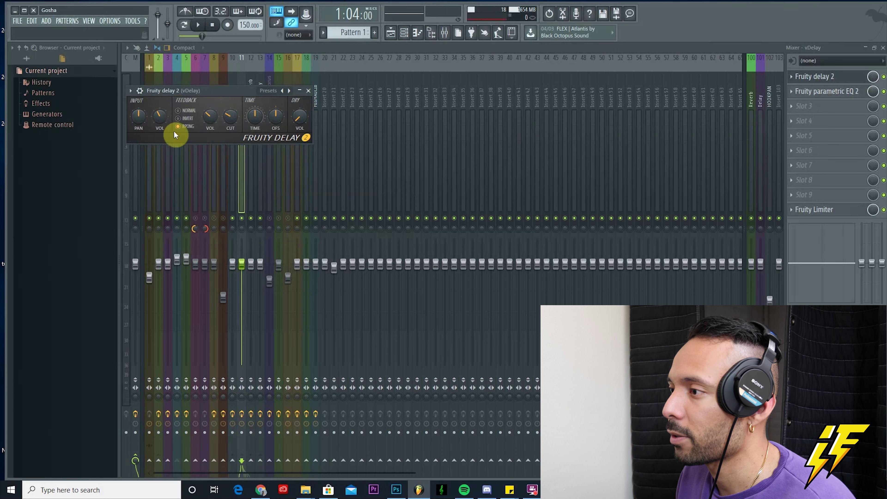
pyautogui.click(300, 91)
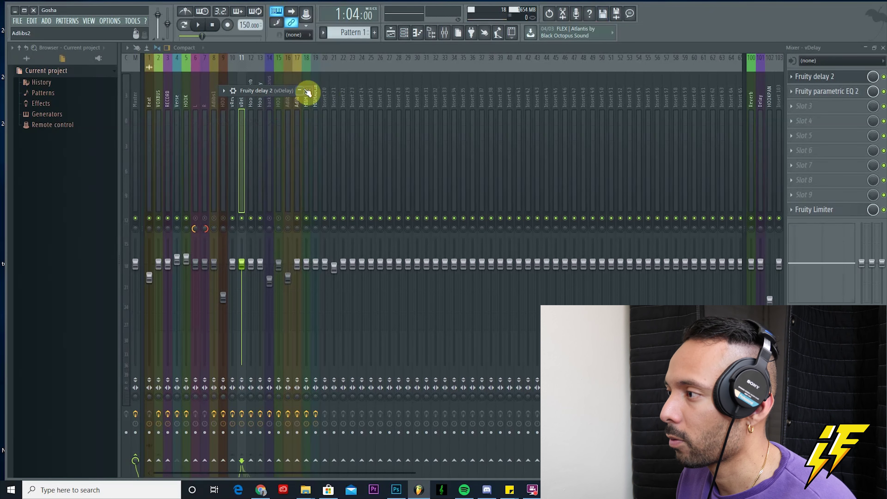
pyautogui.click(300, 91)
pyautogui.press('Escape')
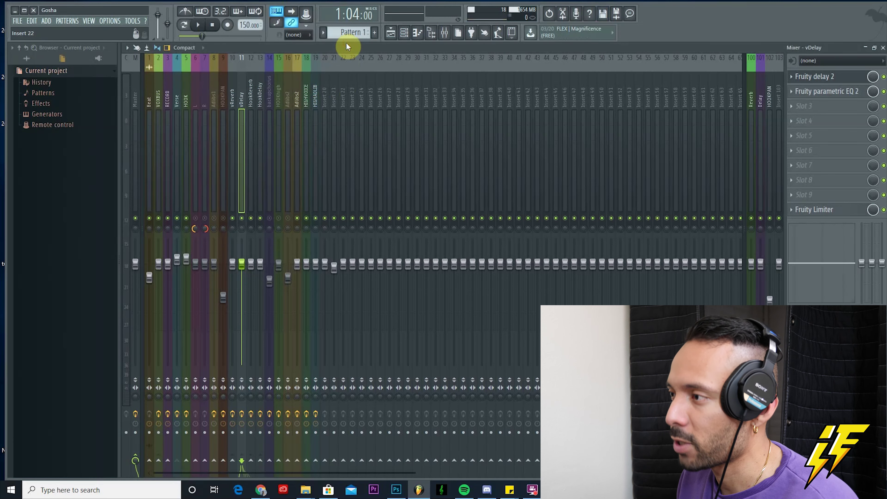
# Check the HOOK track's routing and inspect the Fruity Reeverb 2 on the HookReverb track
pyautogui.click(187, 98)
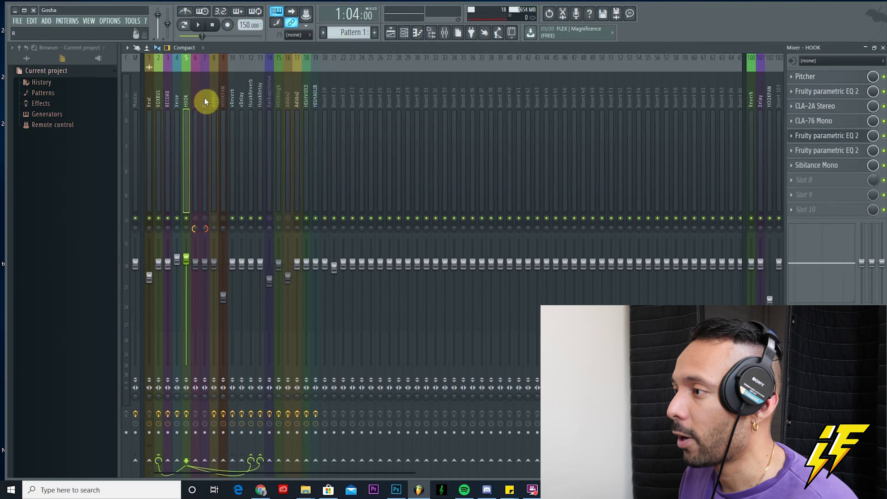
pyautogui.click(251, 94)
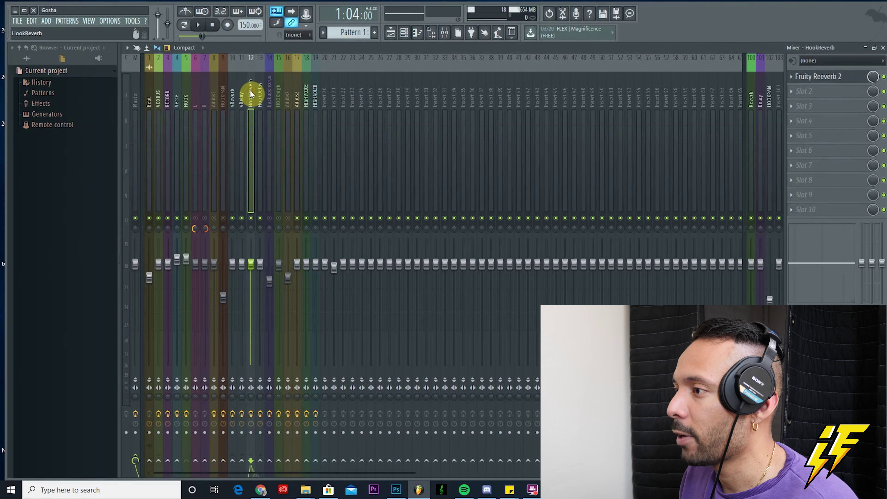
pyautogui.click(859, 75)
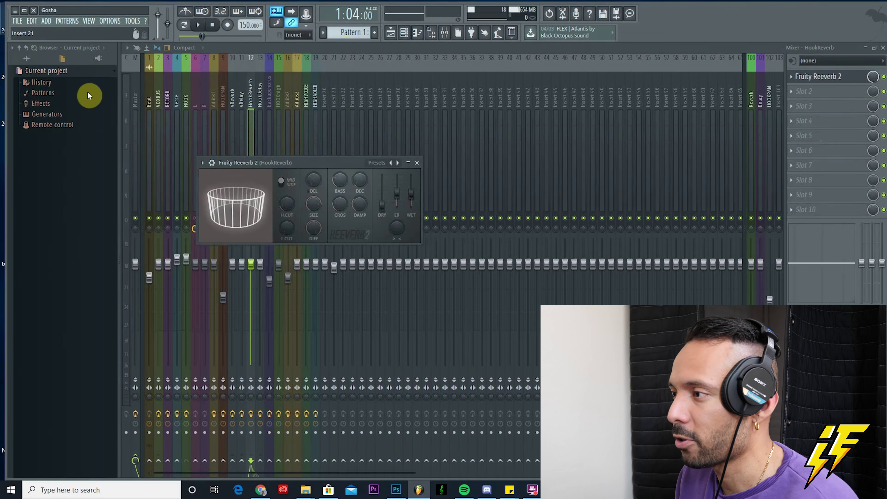
pyautogui.press('Escape')
# Add Fruity Chorus to slot 8 of the HOOK track and reduce its mix level
pyautogui.click(187, 92)
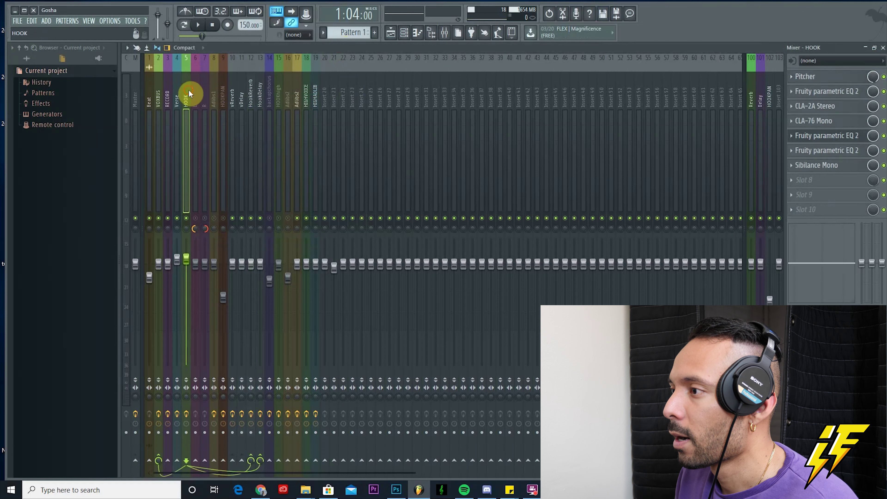
pyautogui.click(817, 181)
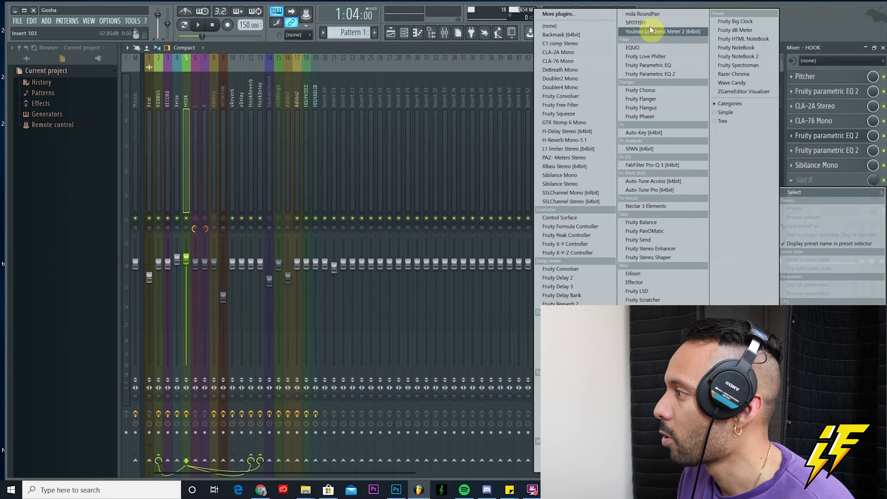
pyautogui.click(652, 90)
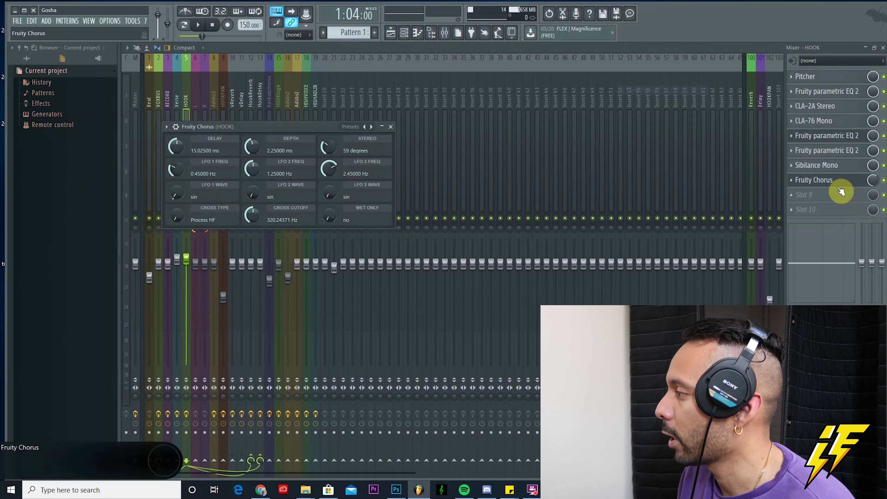
pyautogui.click(856, 180)
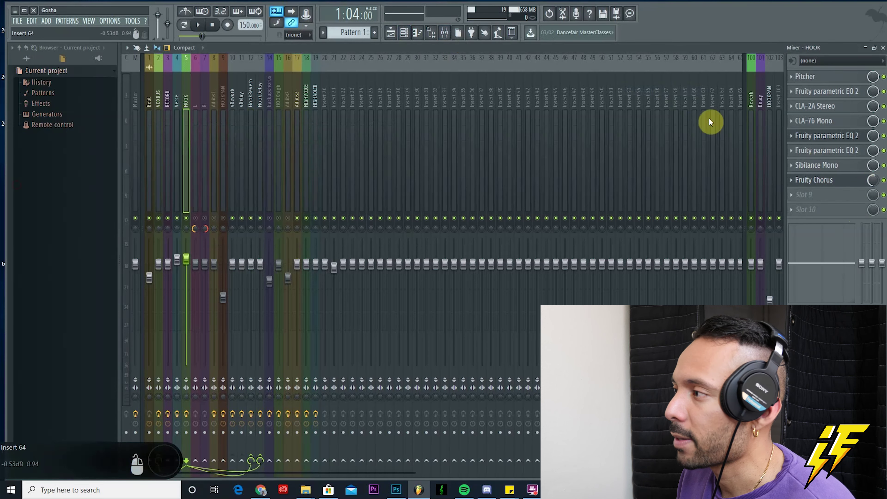
# Move the playback position to the hook near bar 24 and mute playlist tracks 4, 5 and 7
pyautogui.click(390, 32)
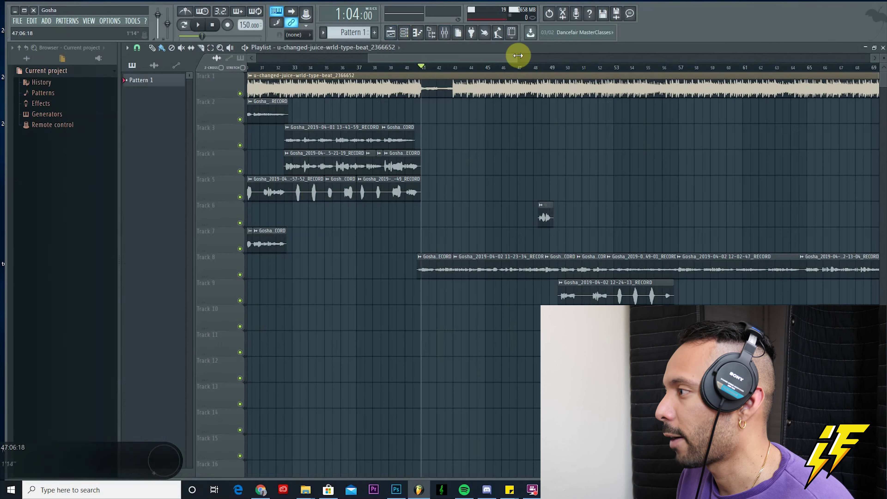
pyautogui.moveTo(465, 58); pyautogui.dragTo(489, 72)
pyautogui.click(488, 72)
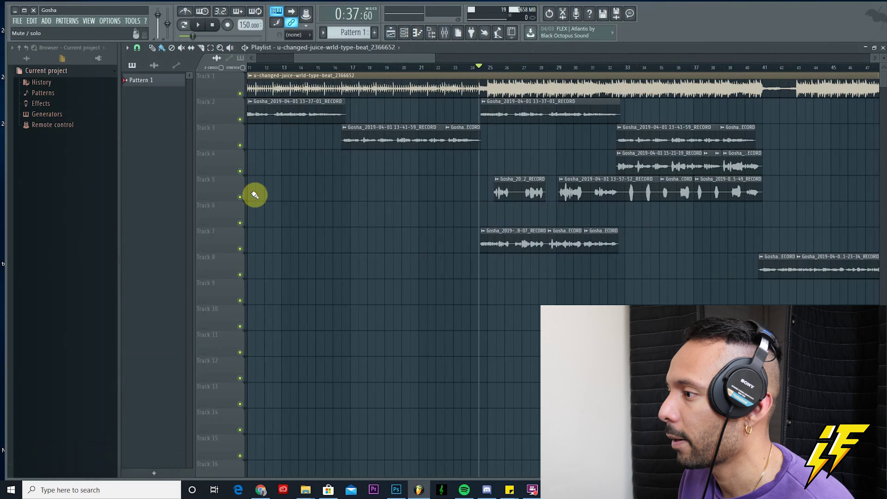
pyautogui.click(240, 197)
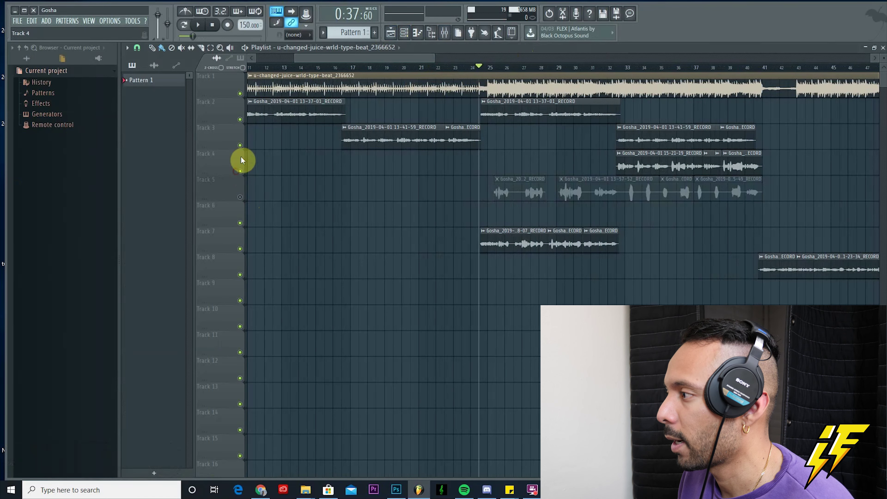
pyautogui.click(240, 171)
pyautogui.click(240, 249)
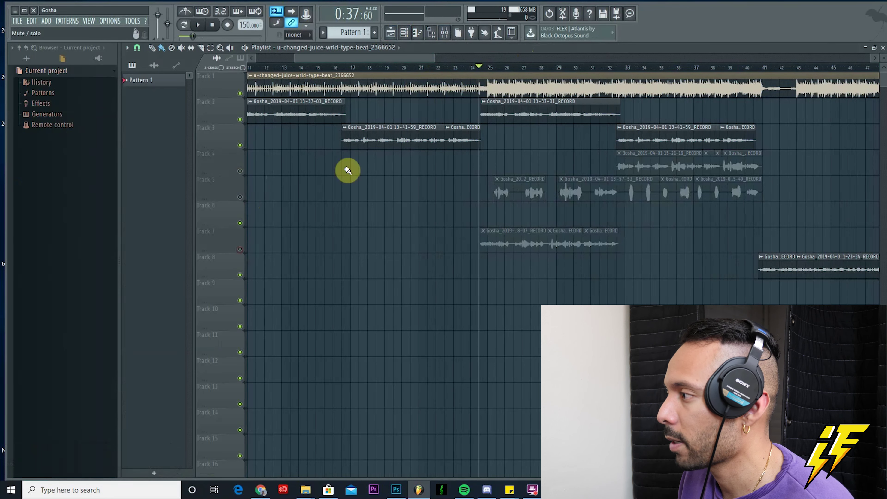
# Play the song from the hook and adjust the Fruity Chorus mix level to about 55% on the HOOK track
pyautogui.click(198, 24)
pyautogui.click(184, 24)
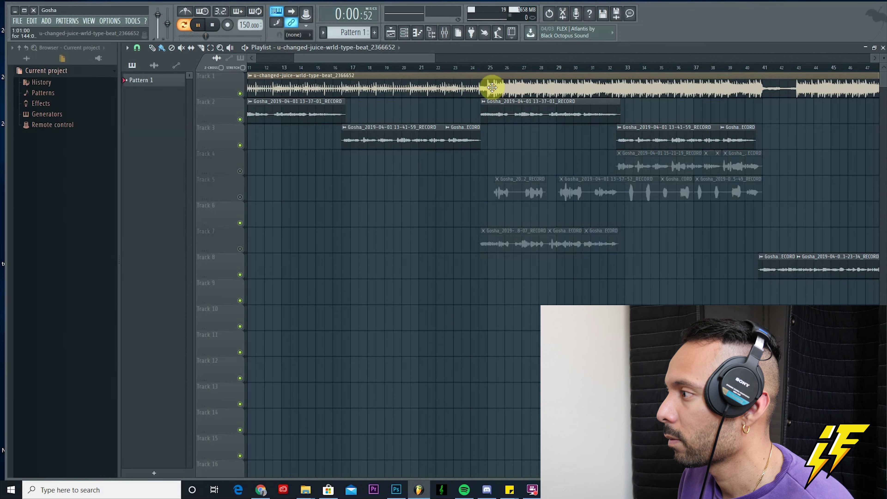
pyautogui.click(482, 67)
pyautogui.click(444, 33)
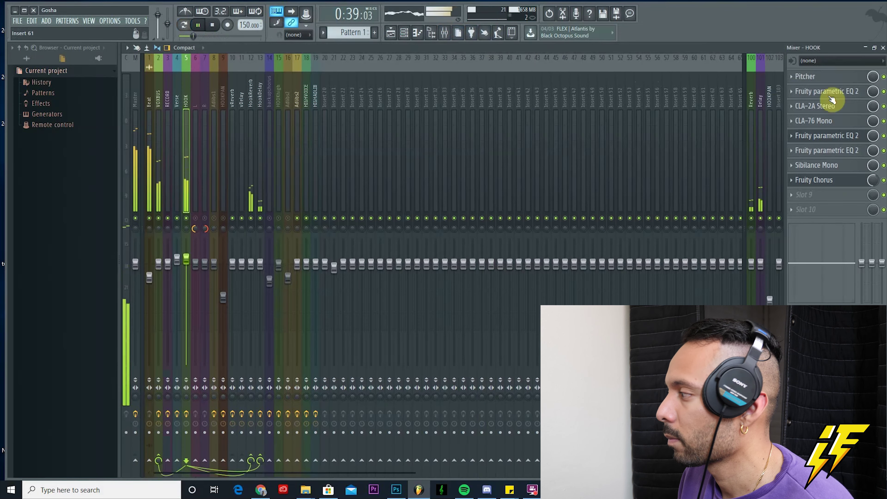
pyautogui.moveTo(863, 180); pyautogui.dragTo(863, 217)
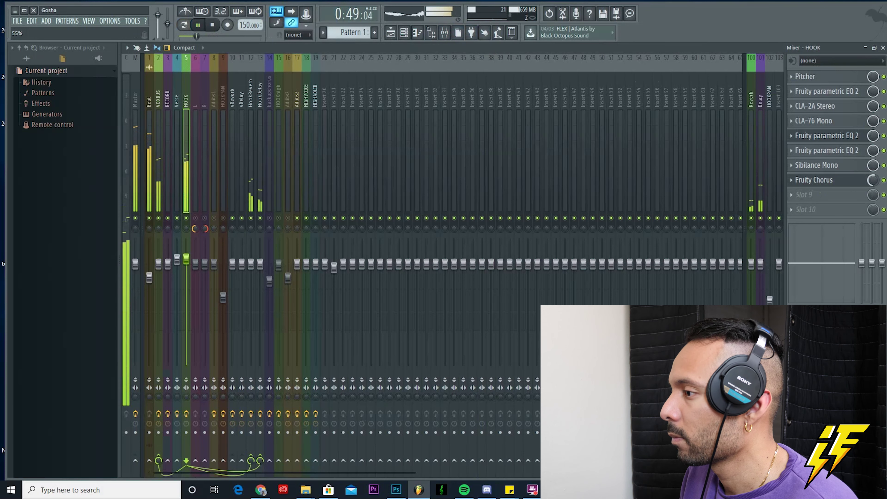
pyautogui.click(214, 26)
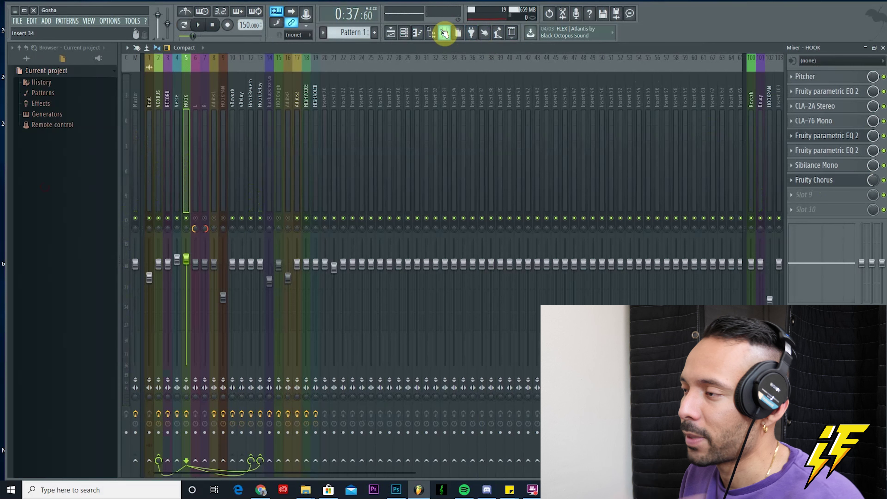
# Remove Fruity Chorus from slot 8 of the HOOK track
pyautogui.rightClick(814, 182)
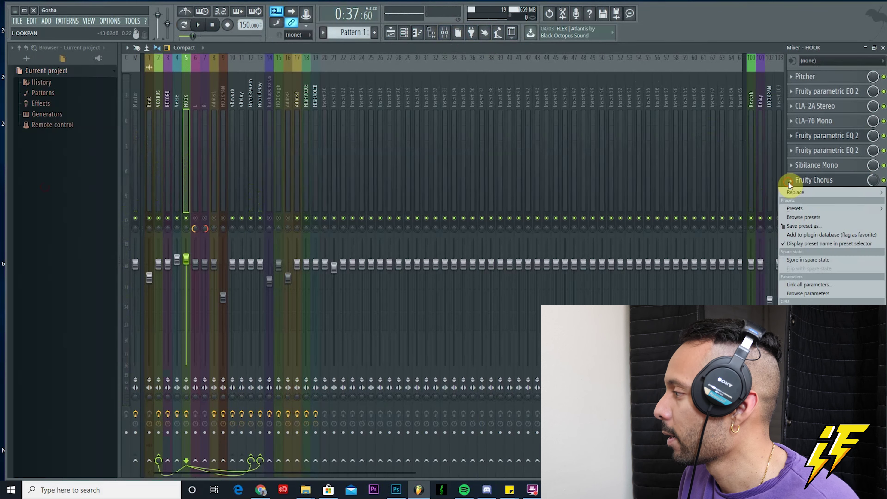
pyautogui.moveTo(815, 195)
pyautogui.click(555, 12)
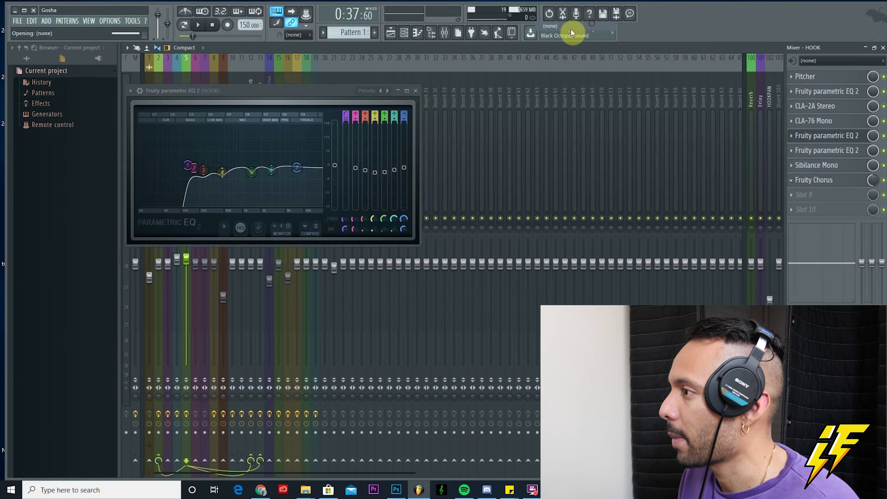
pyautogui.click(391, 35)
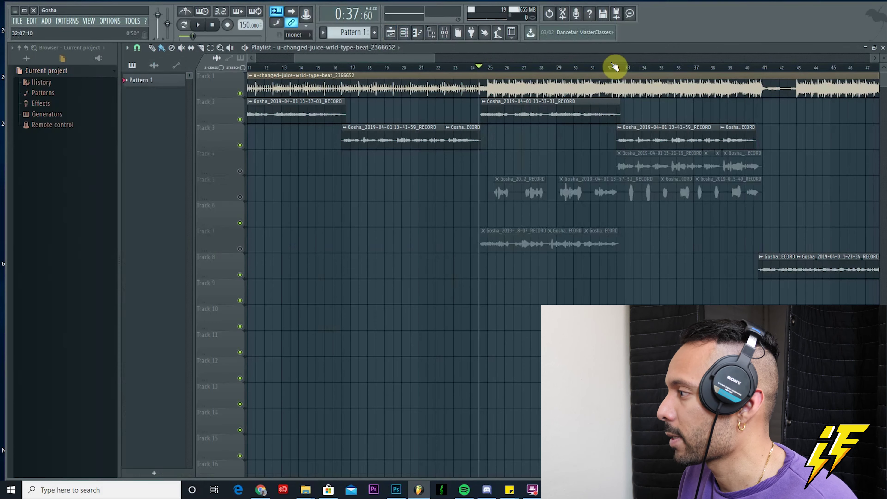
pyautogui.click(445, 33)
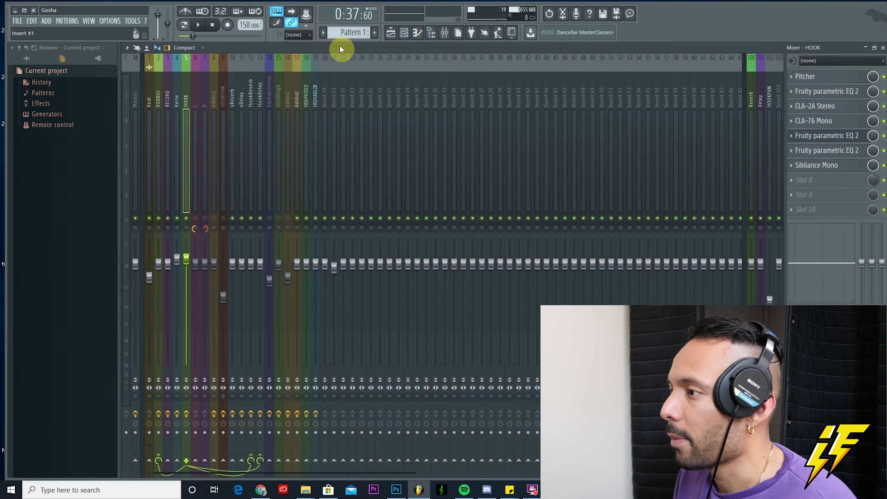
# Unmute playlist track 7, mute track 2, and play the hook to hear the high voice part
pyautogui.click(391, 35)
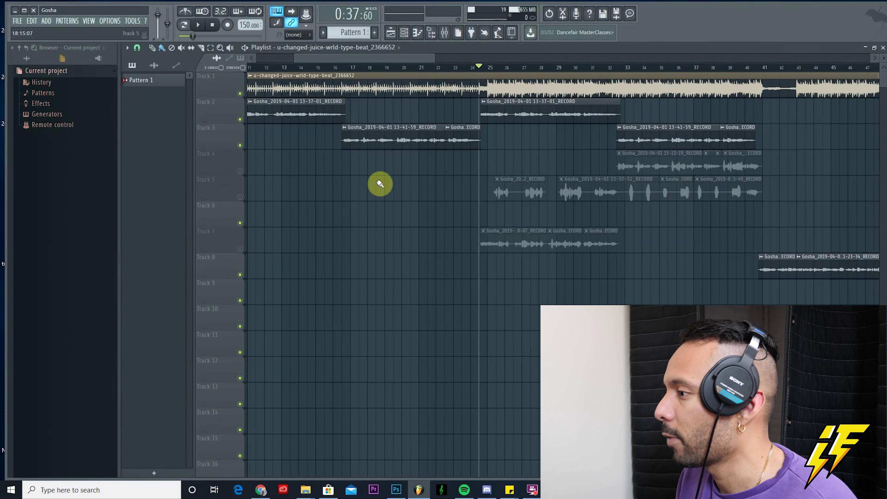
pyautogui.click(240, 249)
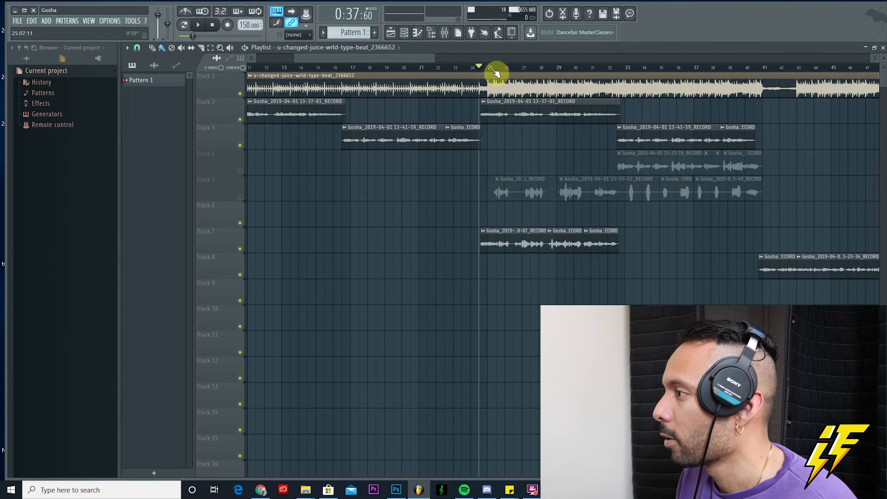
pyautogui.click(240, 119)
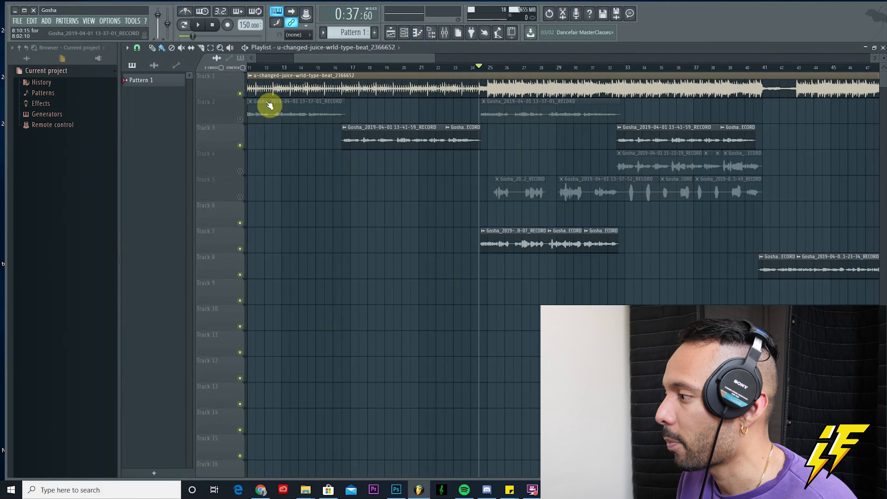
pyautogui.click(197, 24)
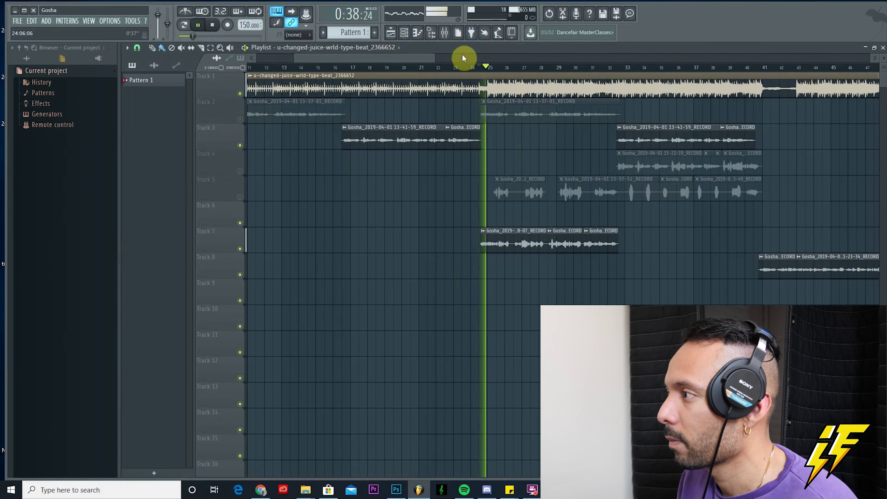
# Inspect the Pitcher and Fruity parametric EQ 2 settings on the HIGHVOICE mixer track
pyautogui.click(444, 34)
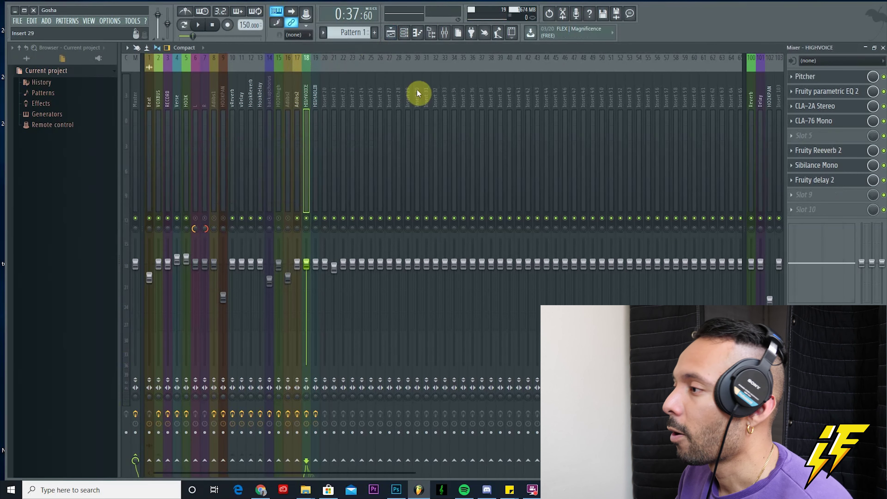
pyautogui.click(813, 84)
pyautogui.click(807, 77)
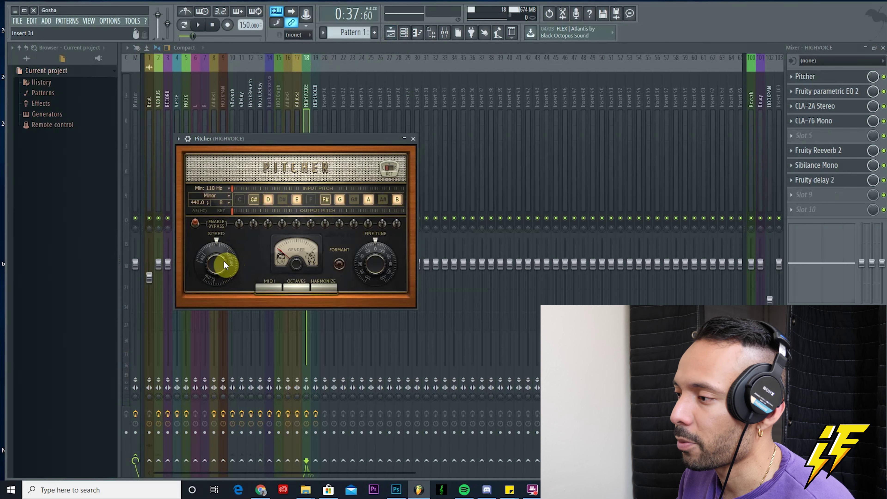
pyautogui.click(827, 91)
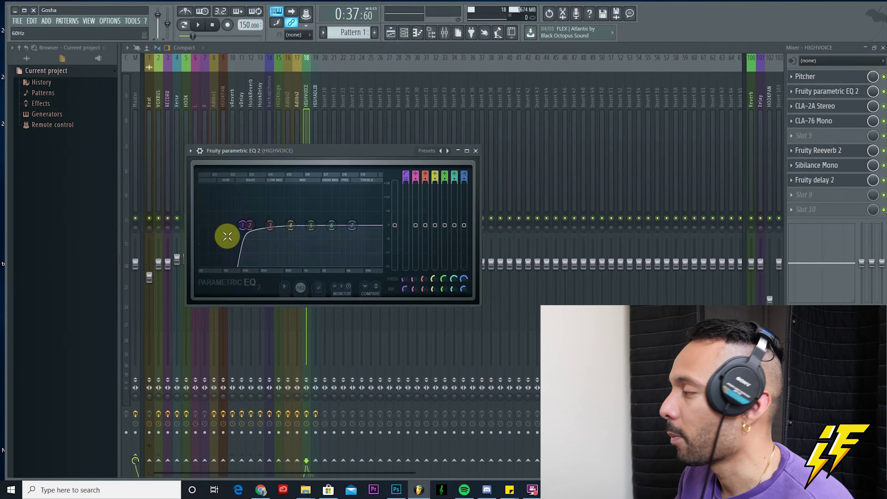
# Inspect the CLA-2A Stereo and CLA-76 Mono compressors on the HIGHVOICE track, with a brief look at its Fruity Reeverb 2
pyautogui.click(833, 119)
pyautogui.click(814, 106)
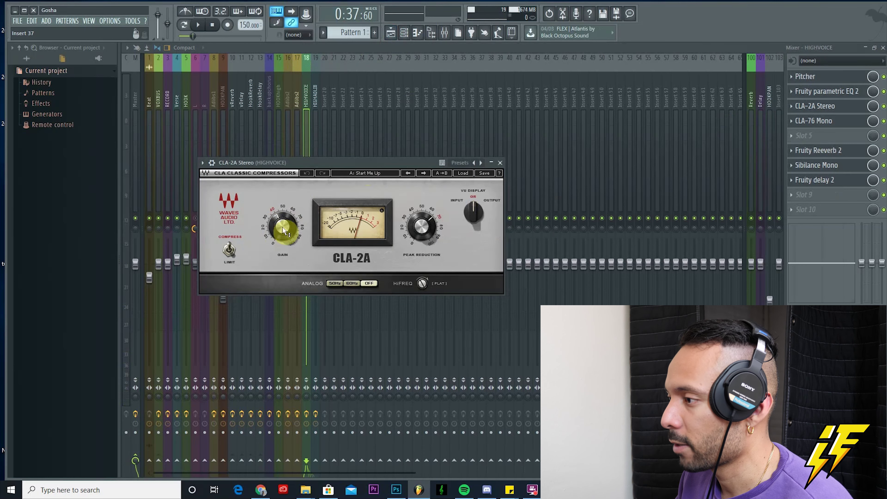
pyautogui.click(822, 121)
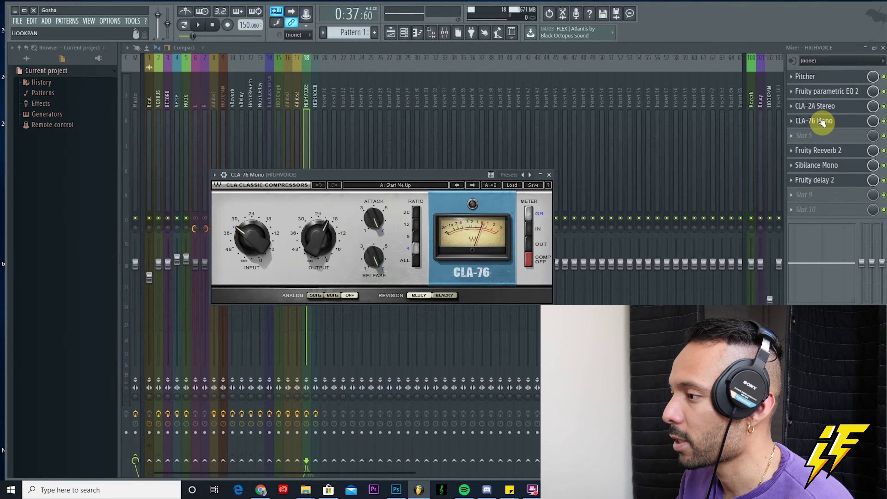
pyautogui.click(822, 121)
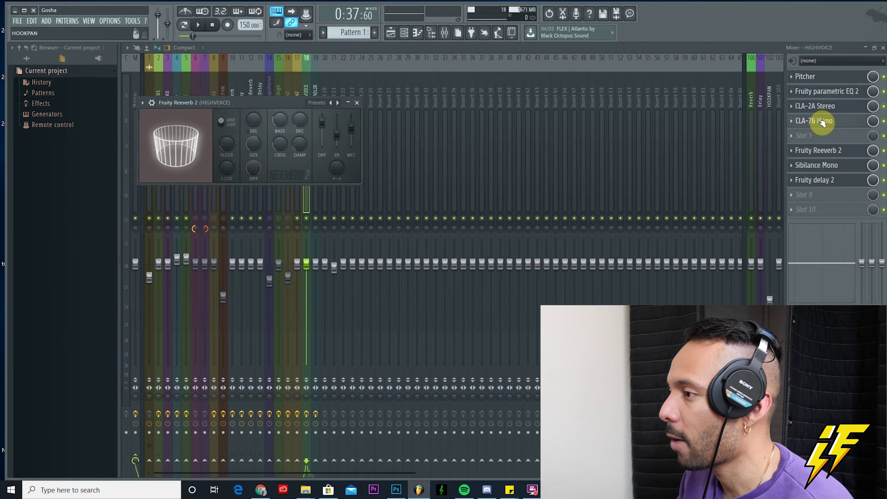
pyautogui.click(853, 120)
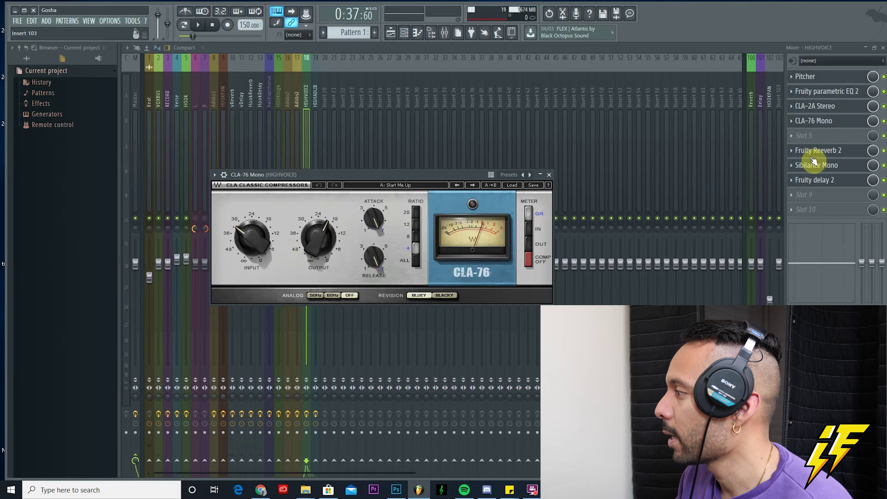
# Inspect the Fruity Reeverb 2, Sibilance Mono and Fruity delay 2 settings on the HIGHVOICE mixer track
pyautogui.click(816, 164)
pyautogui.click(821, 150)
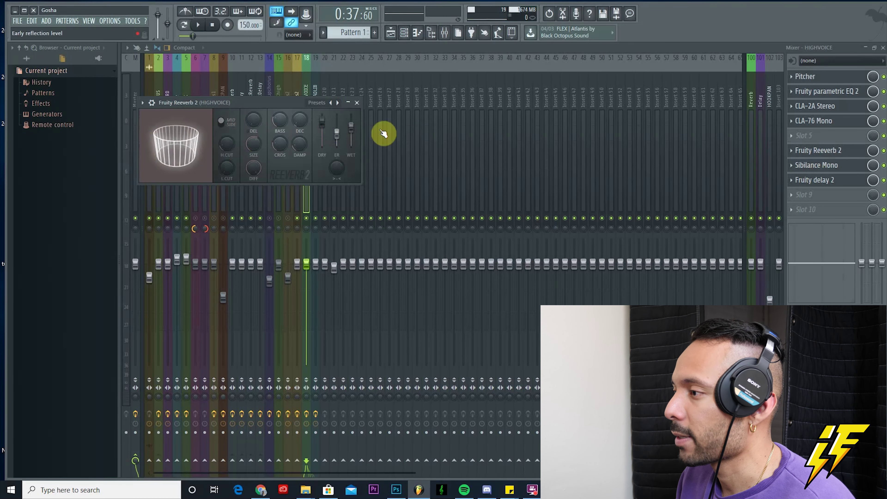
pyautogui.click(834, 165)
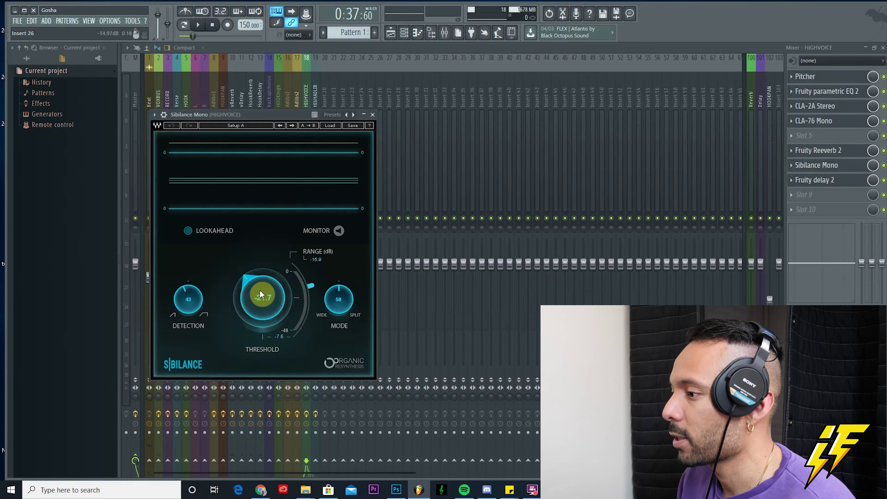
pyautogui.click(836, 182)
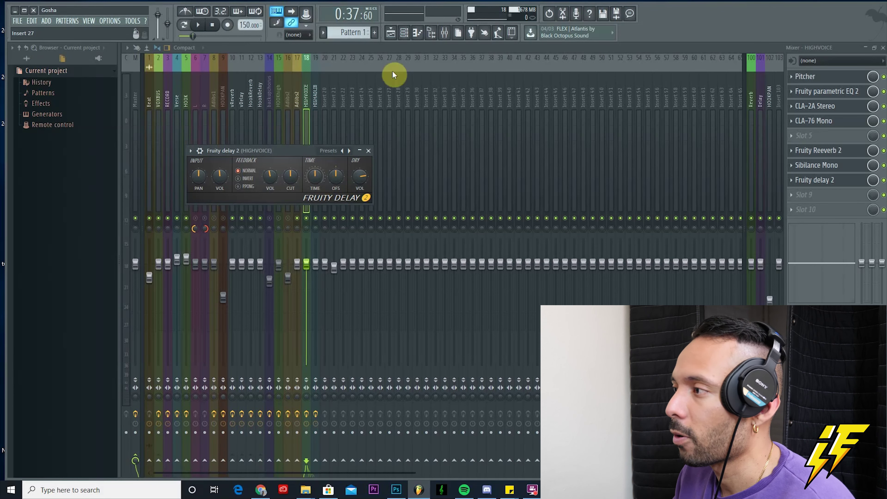
pyautogui.click(382, 51)
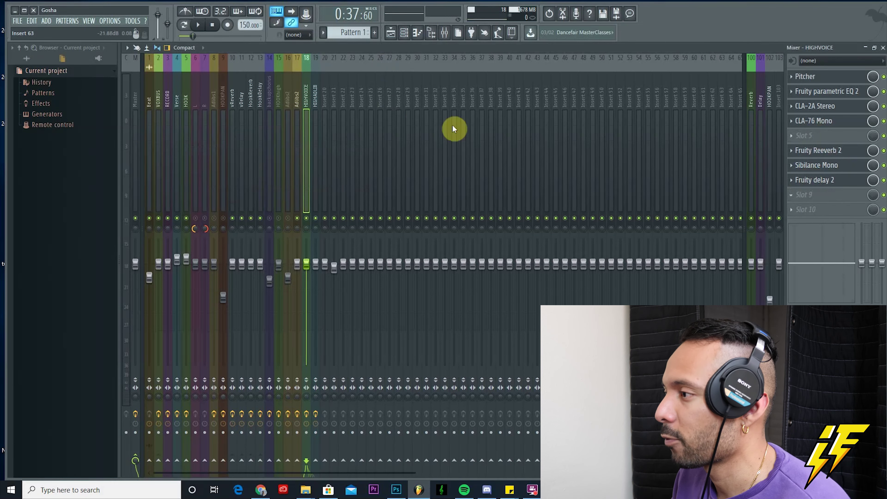
pyautogui.click(391, 33)
pyautogui.click(449, 35)
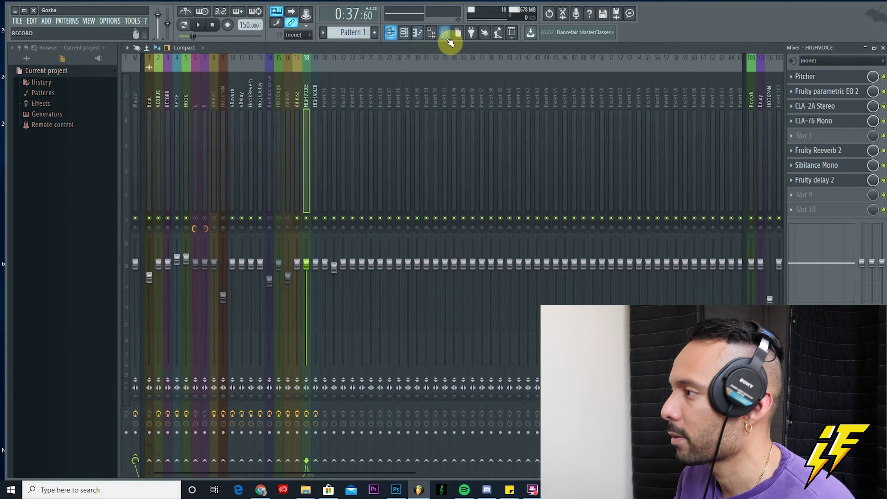
pyautogui.click(449, 34)
pyautogui.click(421, 35)
pyautogui.click(391, 32)
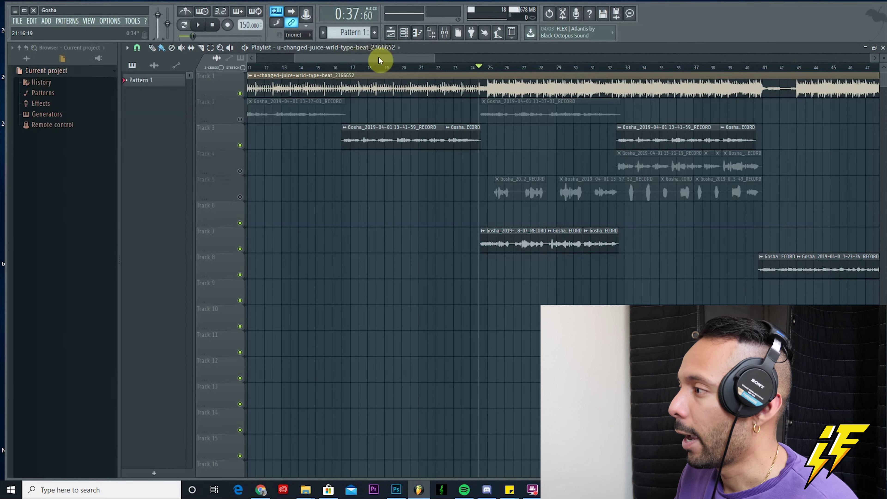
pyautogui.click(445, 33)
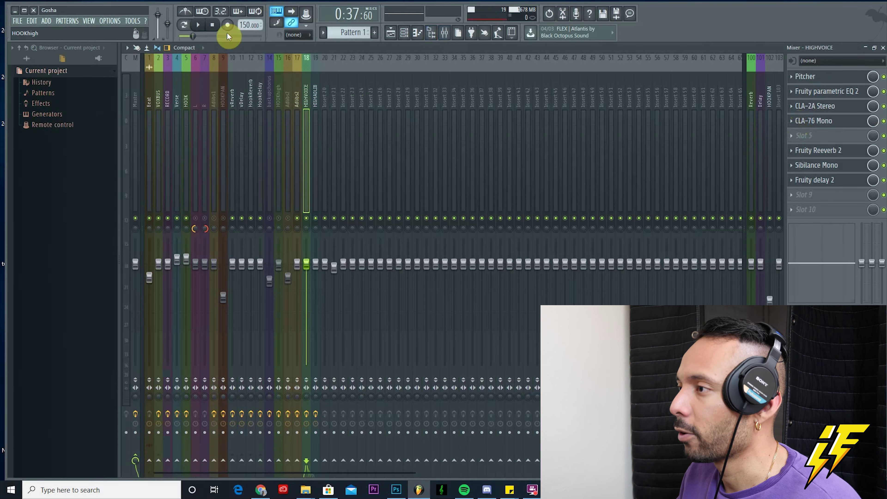
# Mute playlist tracks 7 and 8, and play from about bar 49 to hear the high ad-lib on track 9
pyautogui.click(394, 32)
pyautogui.moveTo(415, 58); pyautogui.dragTo(428, 82)
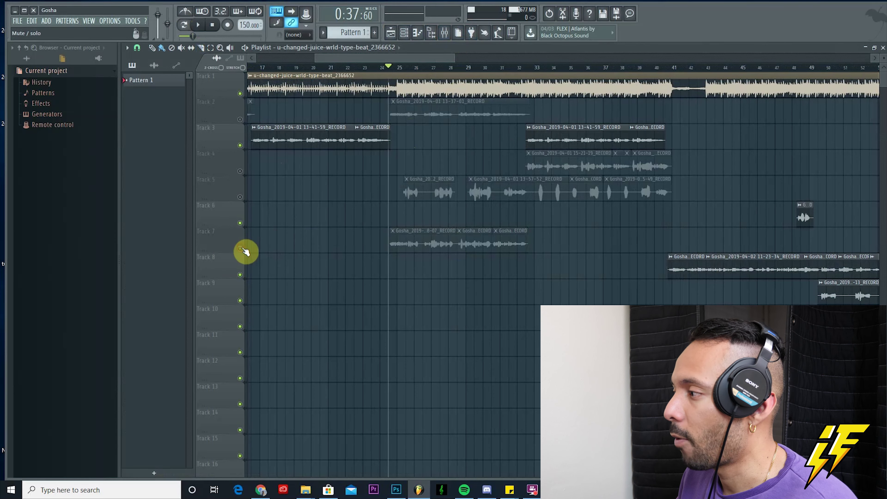
pyautogui.moveTo(409, 58)
pyautogui.mouseDown()
pyautogui.moveTo(456, 56)
pyautogui.moveTo(419, 57)
pyautogui.mouseUp()
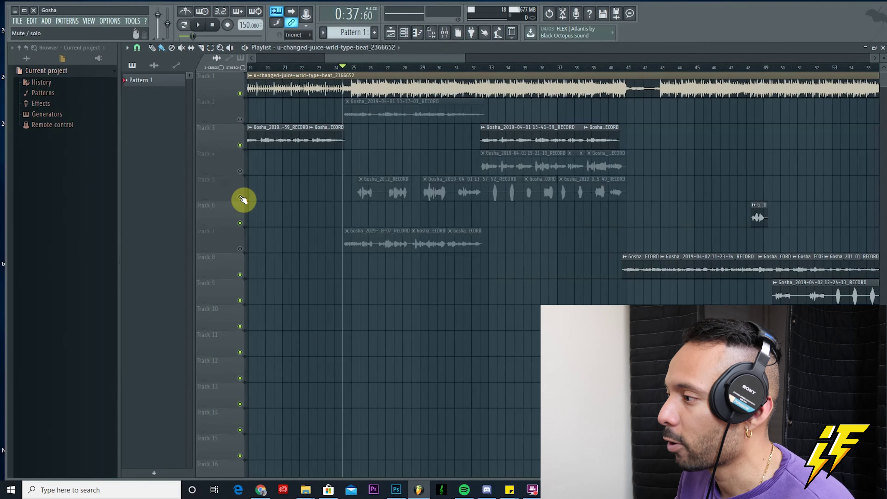
pyautogui.moveTo(407, 56); pyautogui.dragTo(490, 52)
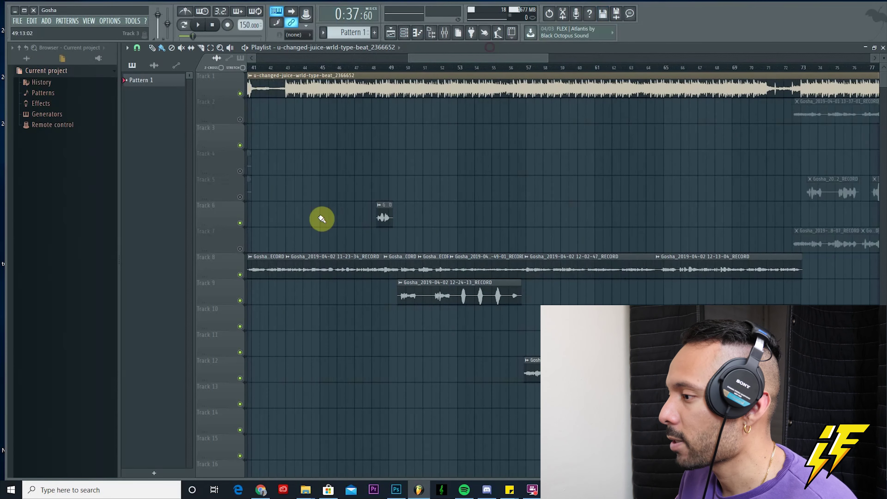
pyautogui.click(240, 275)
pyautogui.click(399, 67)
pyautogui.click(198, 24)
pyautogui.click(445, 35)
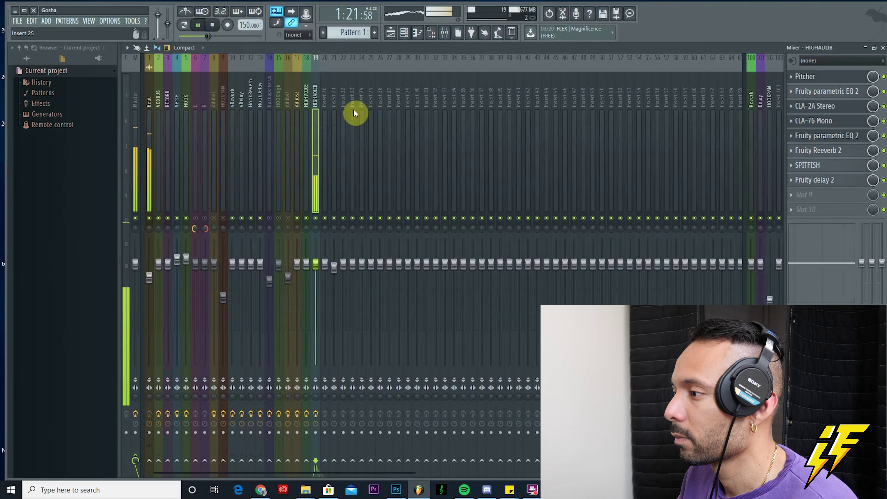
pyautogui.click(212, 25)
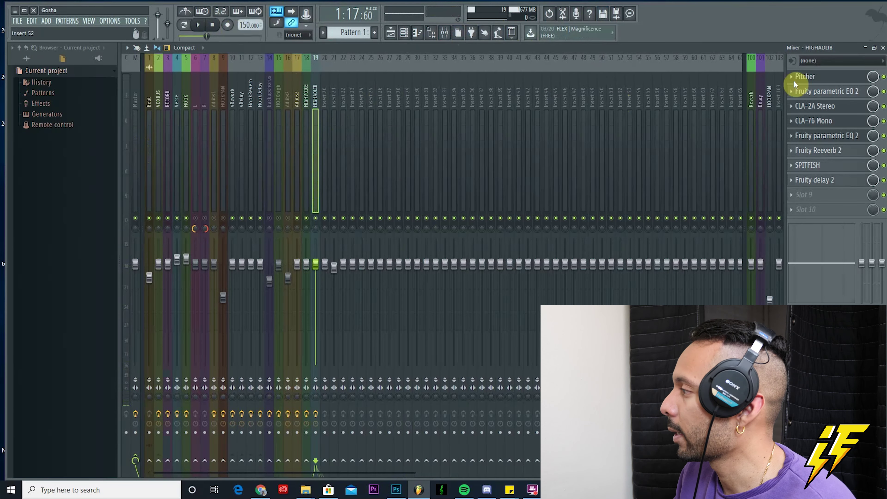
# Inspect the Pitcher and first Fruity parametric EQ 2 settings on the HIGHADLIB mixer track
pyautogui.click(842, 81)
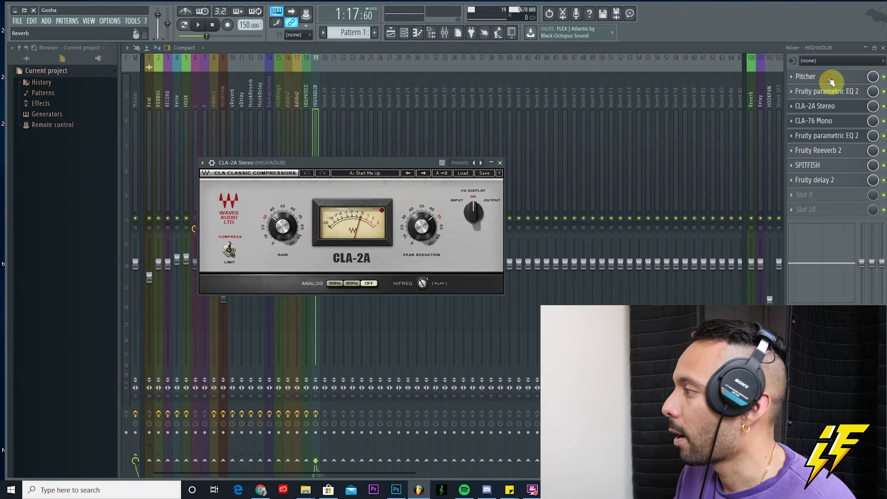
pyautogui.click(830, 81)
pyautogui.click(833, 93)
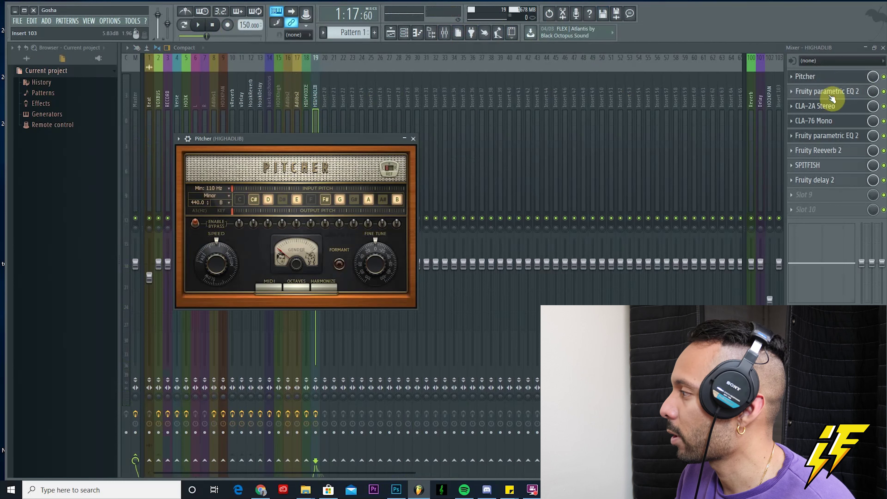
# Inspect the CLA-2A Stereo and CLA-76 Mono compressor settings on the HIGHADLIB track
pyautogui.click(833, 105)
pyautogui.click(836, 136)
pyautogui.click(834, 120)
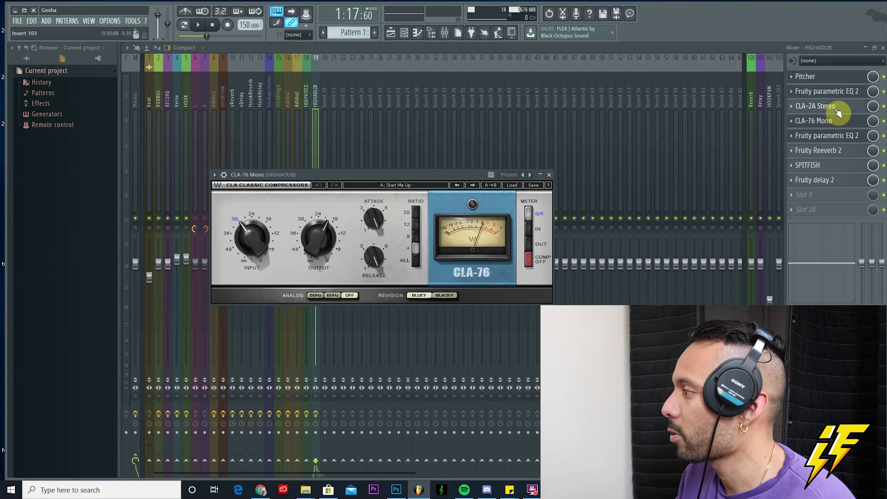
pyautogui.click(833, 105)
pyautogui.click(220, 245)
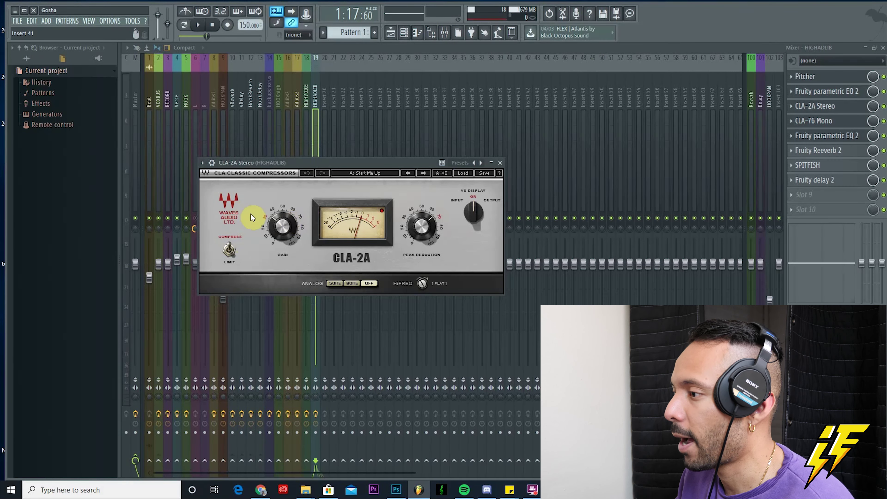
pyautogui.click(832, 128)
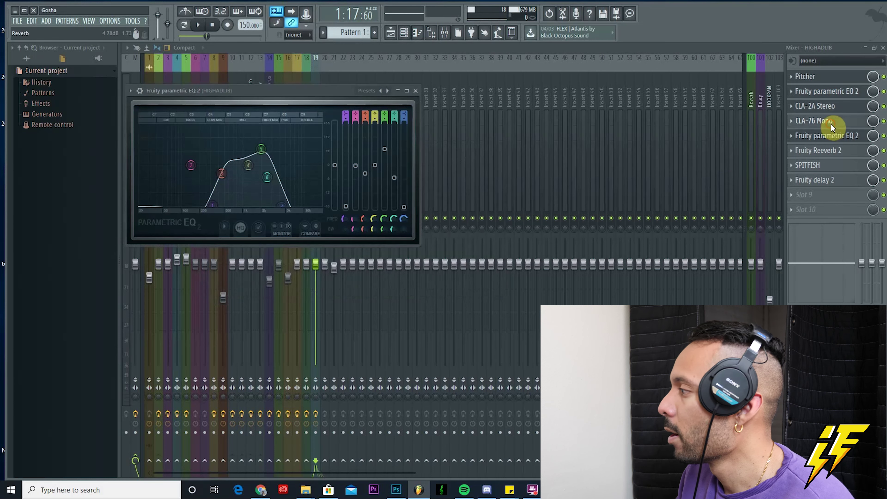
pyautogui.click(833, 122)
pyautogui.click(244, 225)
# Apply the Radio preset to the Fruity parametric EQ 2 in slot 5 of the HIGHADLIB track
pyautogui.click(818, 138)
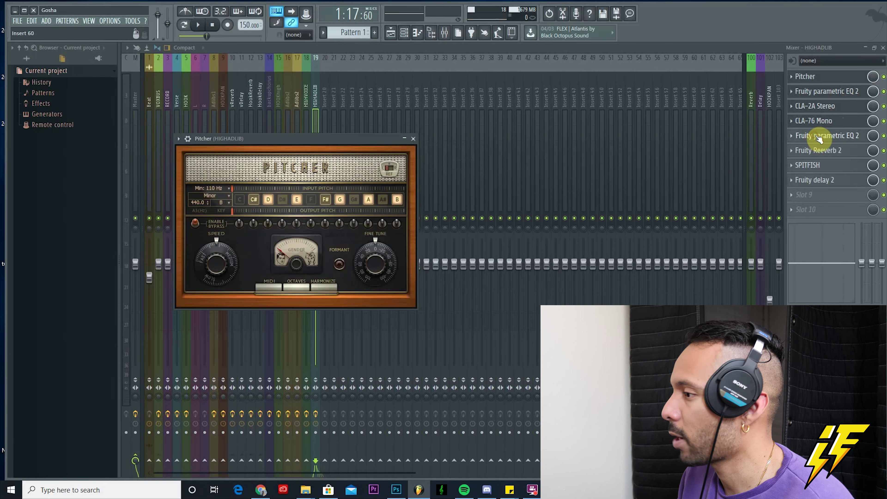
pyautogui.click(818, 138)
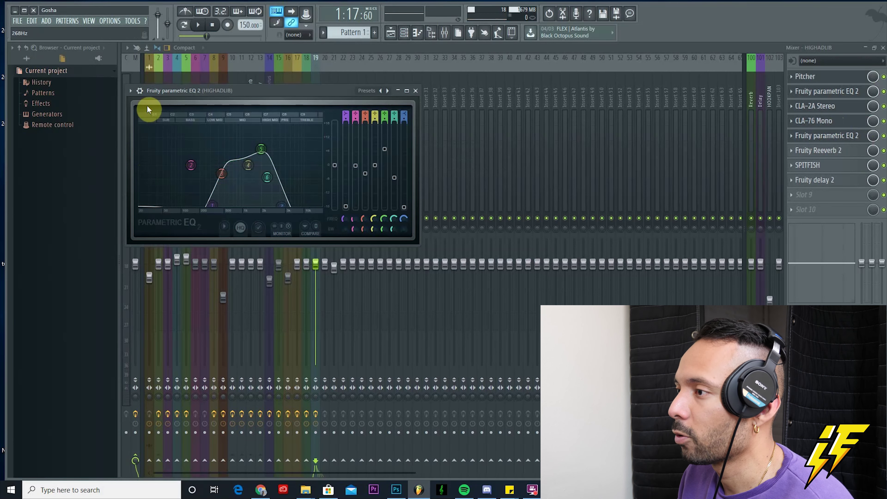
pyautogui.click(132, 91)
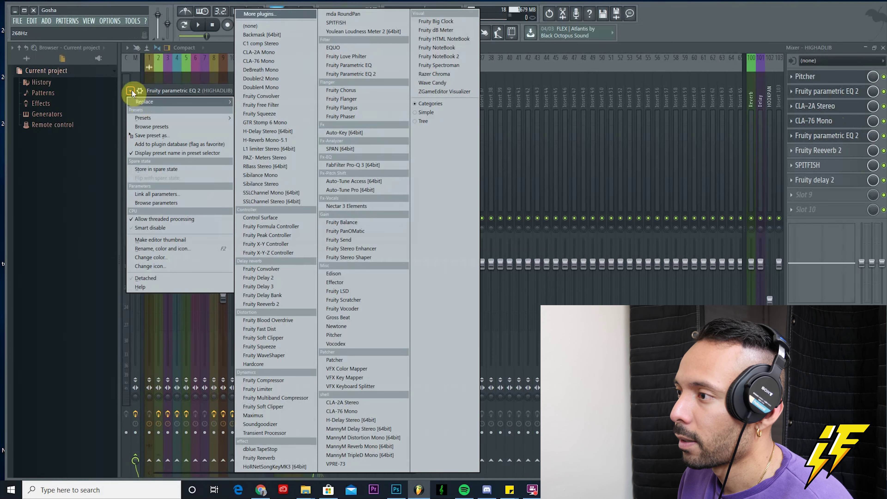
pyautogui.click(132, 90)
pyautogui.click(132, 91)
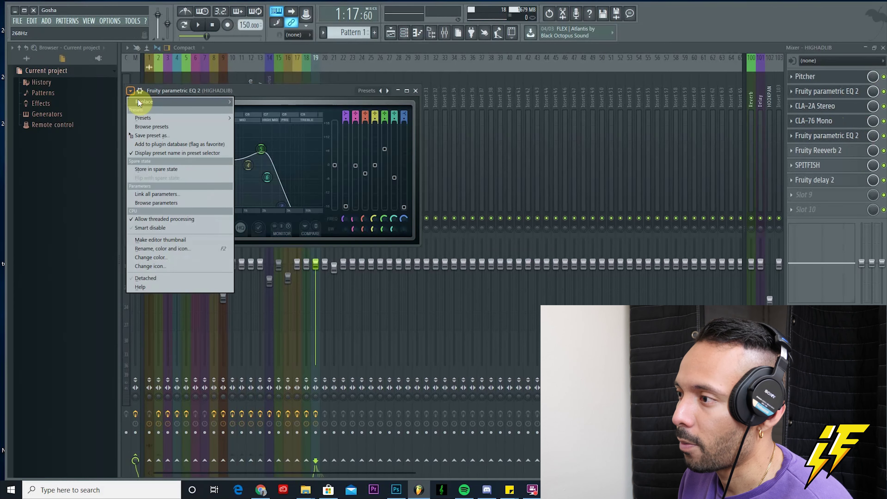
pyautogui.moveTo(155, 118)
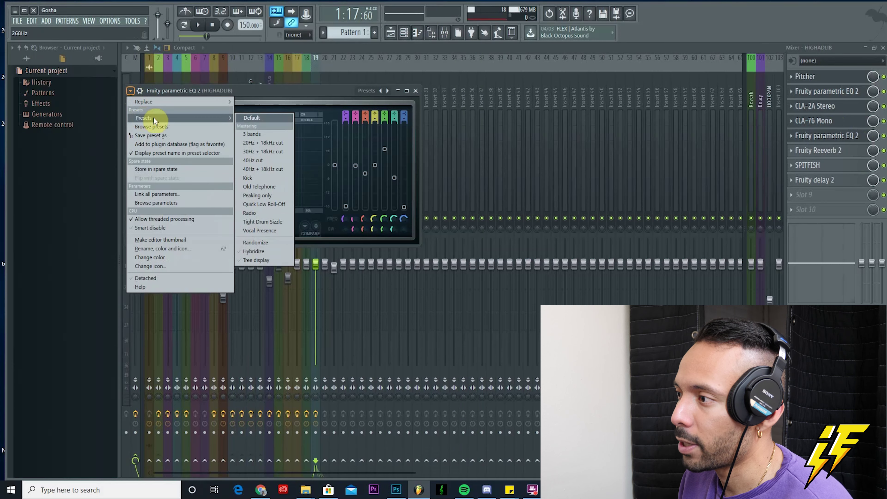
pyautogui.click(250, 214)
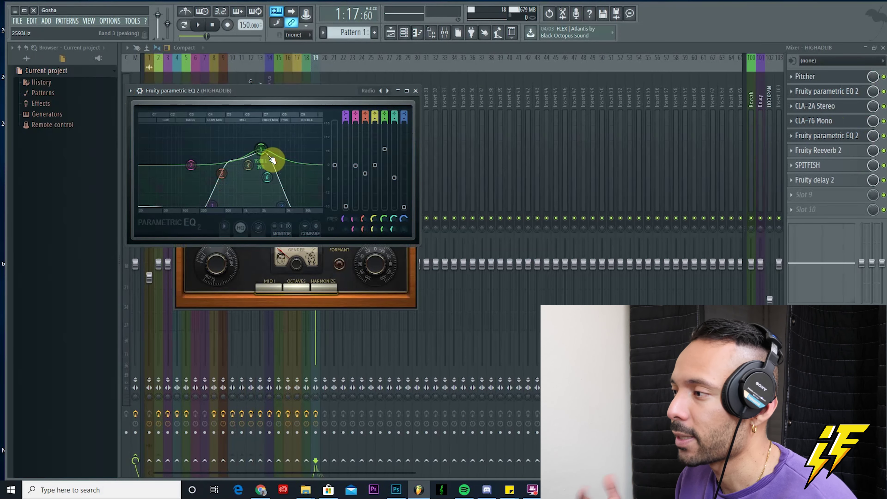
# Play the high ad-lib with the slot 5 Fruity parametric EQ 2 bypassed and enabled to compare the sound
pyautogui.click(881, 137)
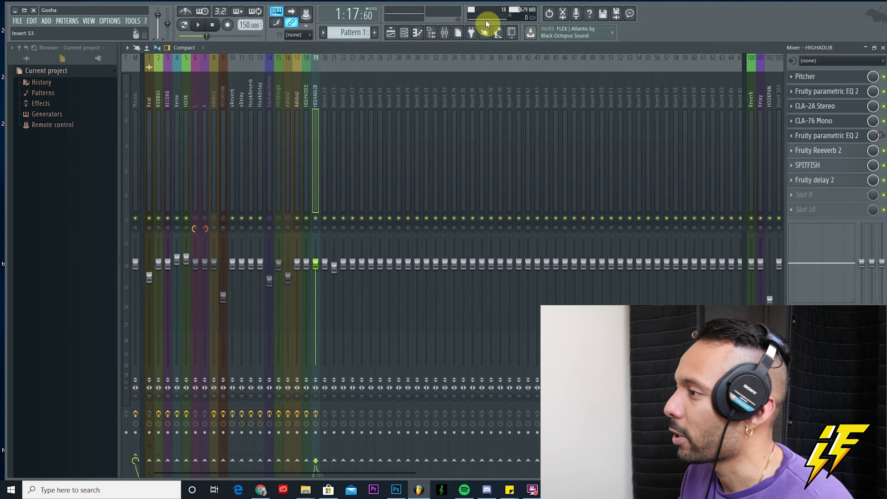
pyautogui.click(392, 33)
pyautogui.click(212, 26)
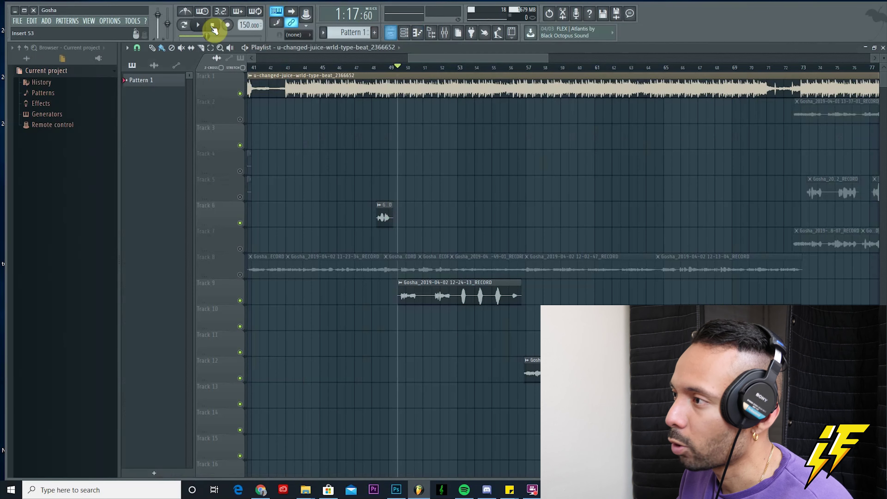
pyautogui.click(199, 27)
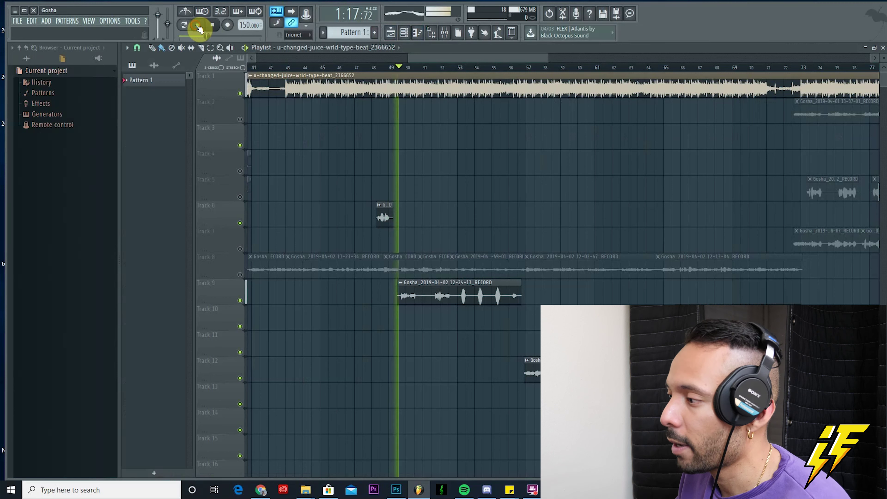
pyautogui.click(445, 33)
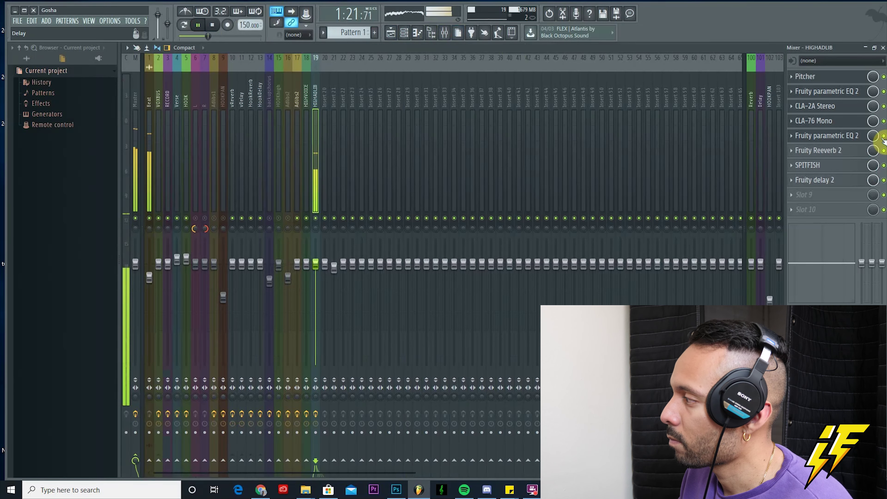
pyautogui.click(217, 26)
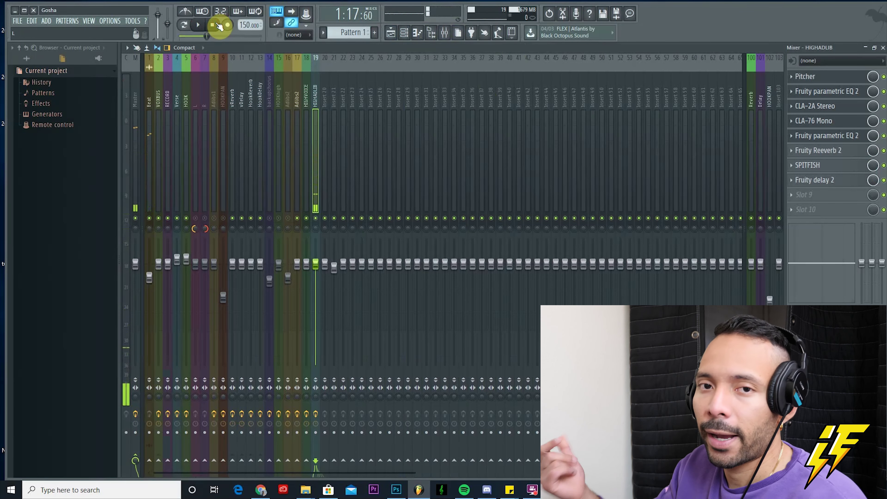
# Inspect the Fruity Reeverb 2, SPITFISH de-esser and Fruity delay 2 settings on the HIGHADLIB track
pyautogui.click(833, 154)
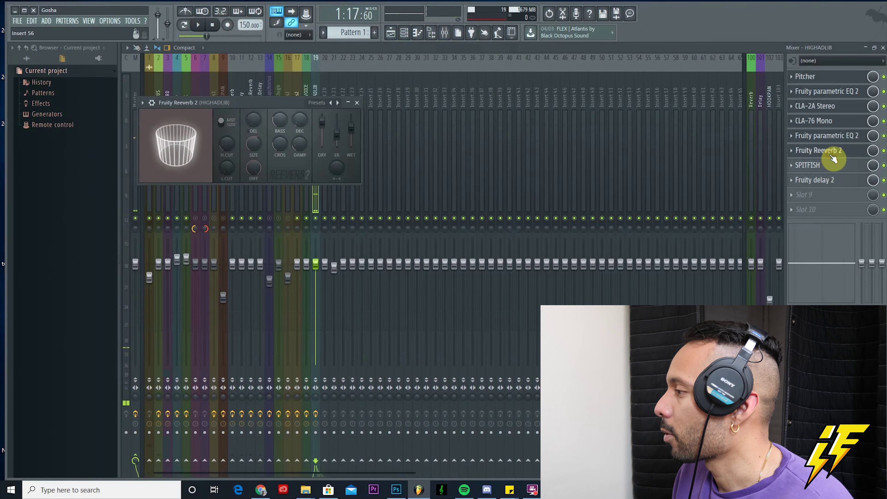
pyautogui.click(812, 167)
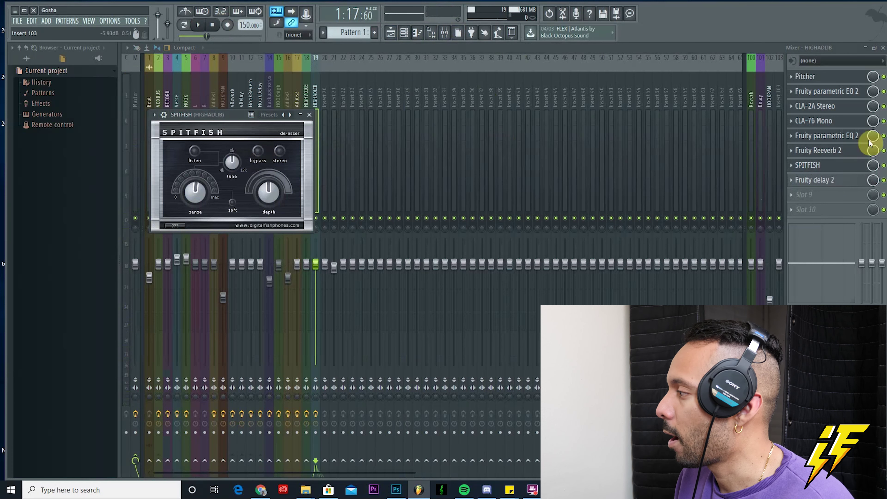
pyautogui.click(840, 185)
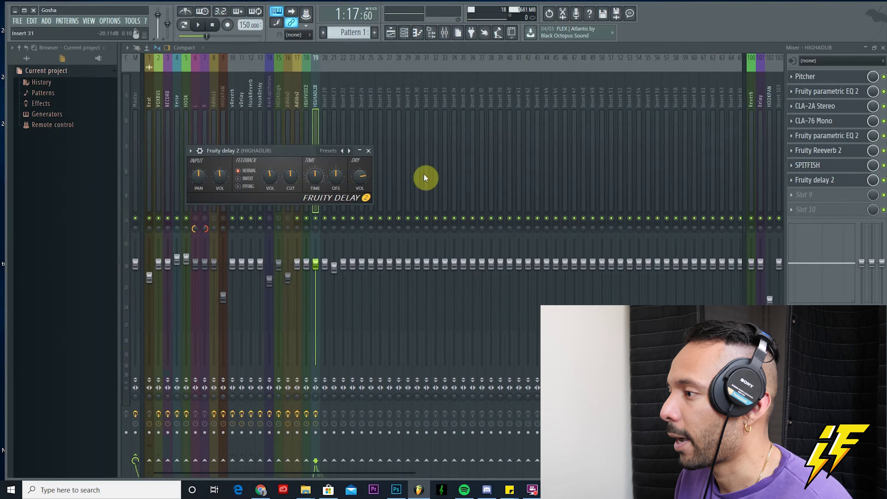
pyautogui.click(359, 152)
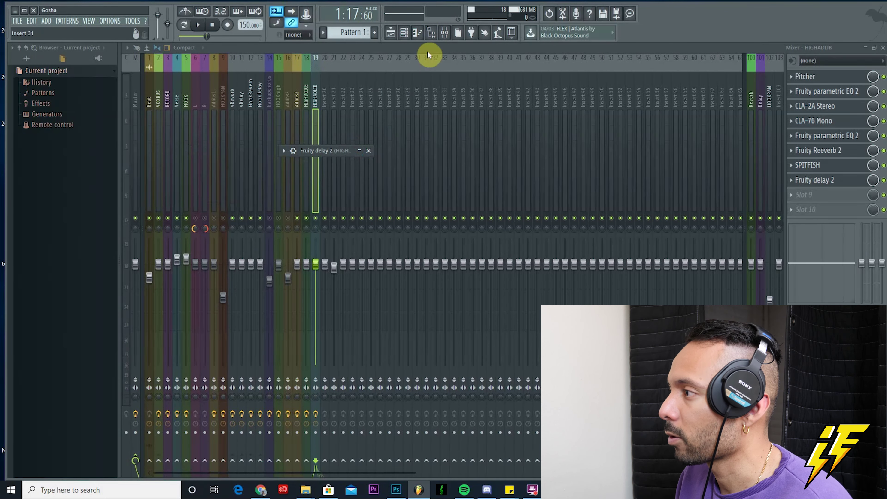
# Unmute playlist tracks 2, 4, 5, 7 and 8 for the final hook around bar 73
pyautogui.click(390, 33)
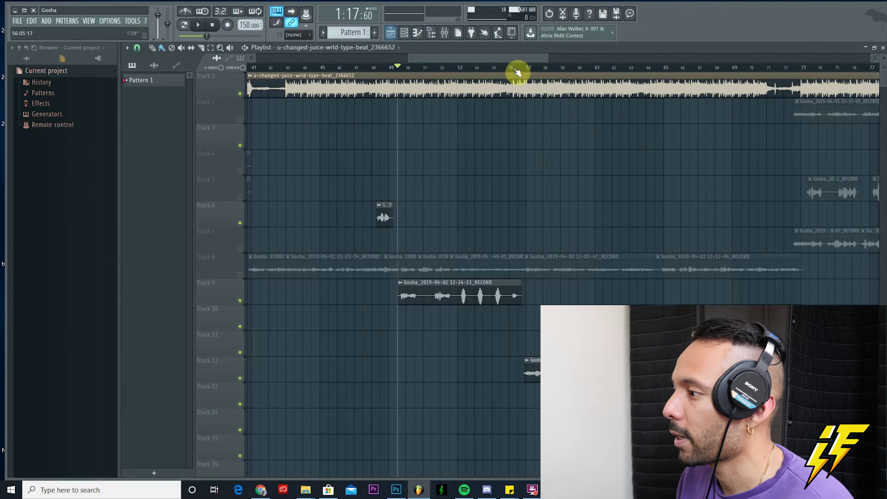
pyautogui.moveTo(545, 62); pyautogui.dragTo(656, 59)
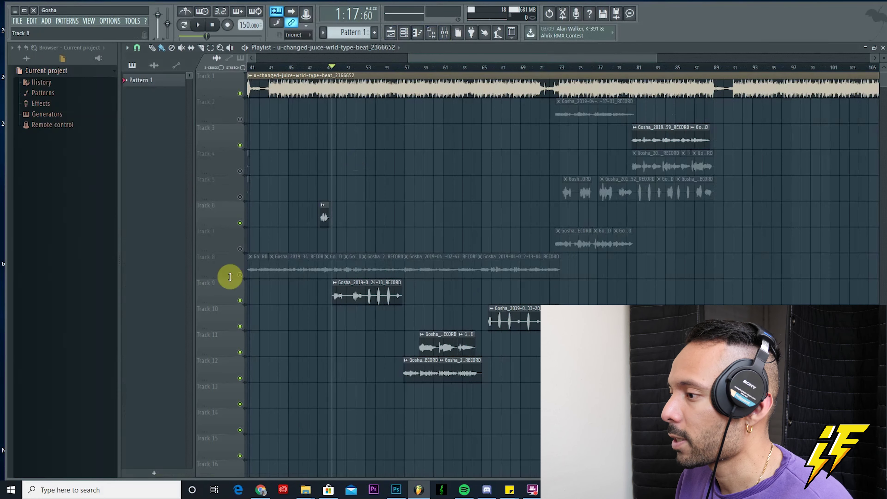
pyautogui.click(240, 275)
pyautogui.click(240, 249)
pyautogui.moveTo(606, 58); pyautogui.dragTo(641, 58)
pyautogui.click(240, 196)
pyautogui.click(240, 120)
pyautogui.click(240, 171)
pyautogui.moveTo(686, 58); pyautogui.dragTo(544, 60)
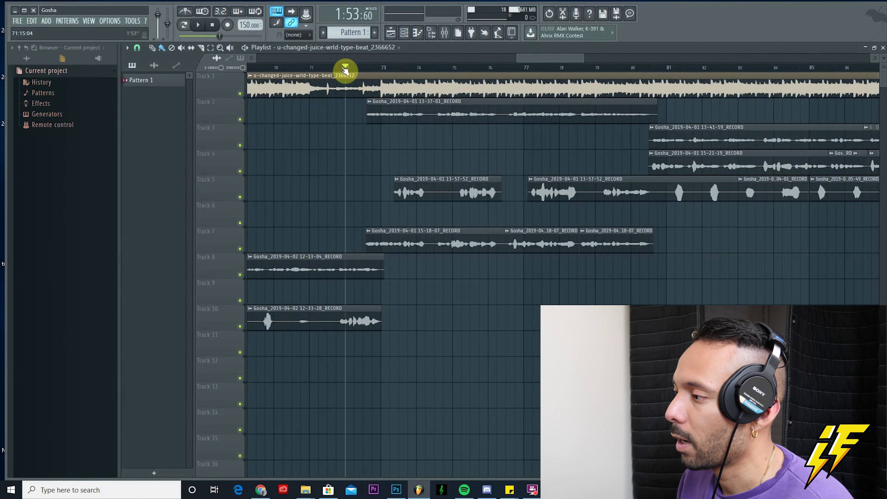
# Mute playlist tracks 7 and 2, and play the remaining ad-libs from about bar 72 and again from about bar 81
pyautogui.click(240, 249)
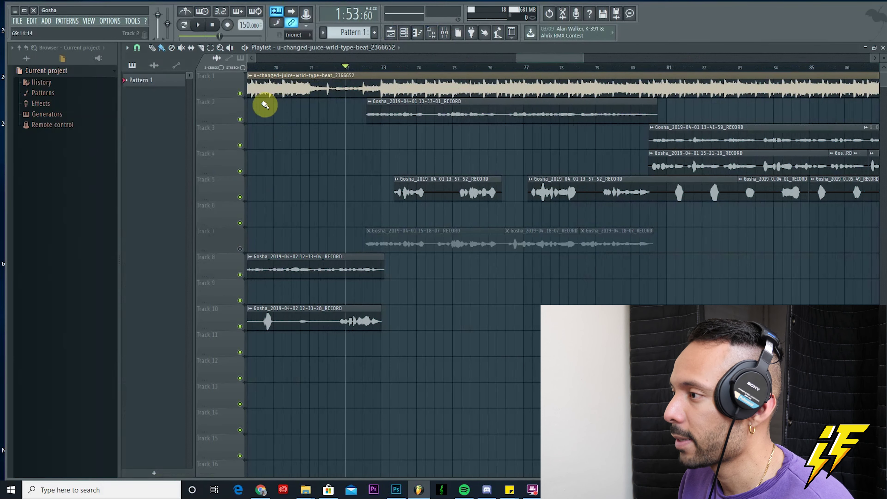
pyautogui.click(241, 119)
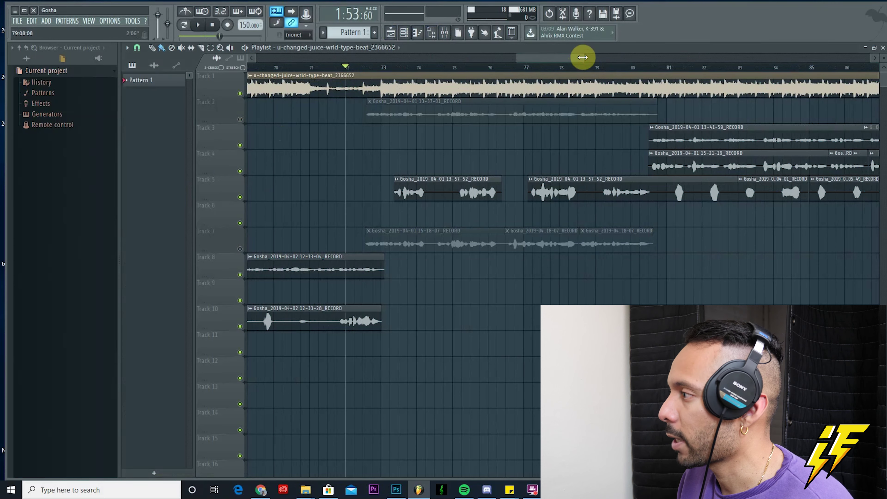
pyautogui.moveTo(583, 57); pyautogui.dragTo(625, 56)
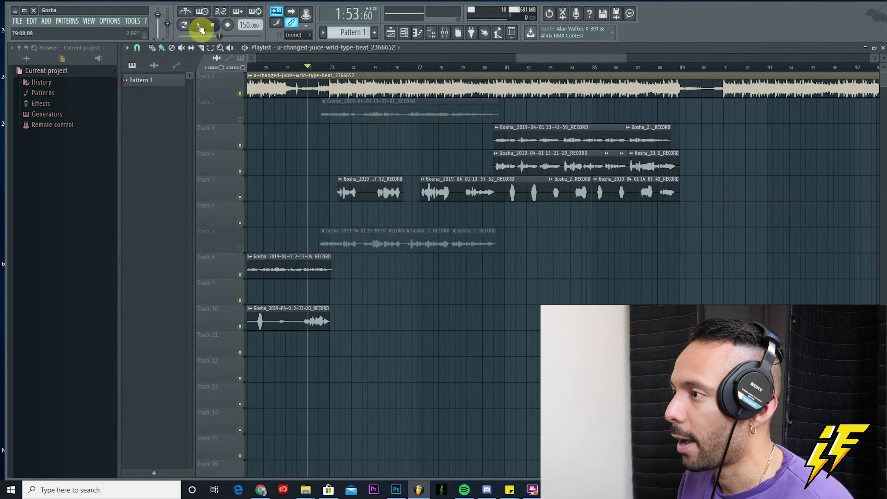
pyautogui.click(198, 26)
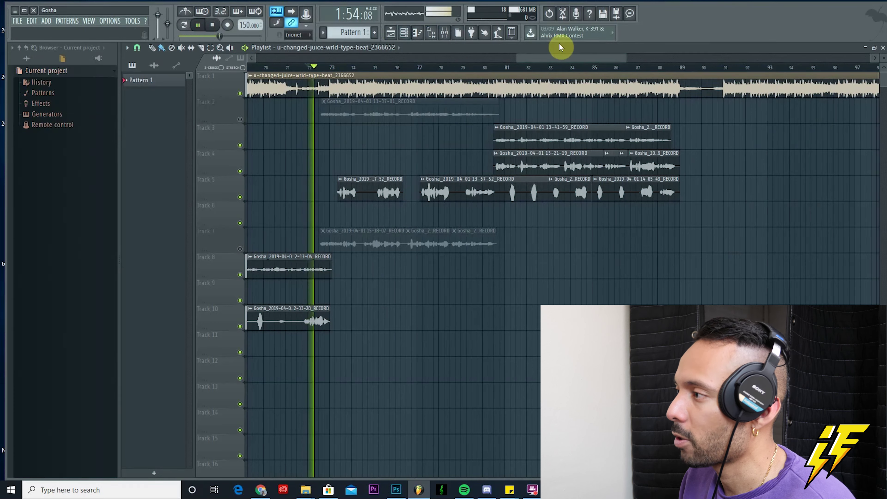
pyautogui.moveTo(625, 57); pyautogui.dragTo(588, 58)
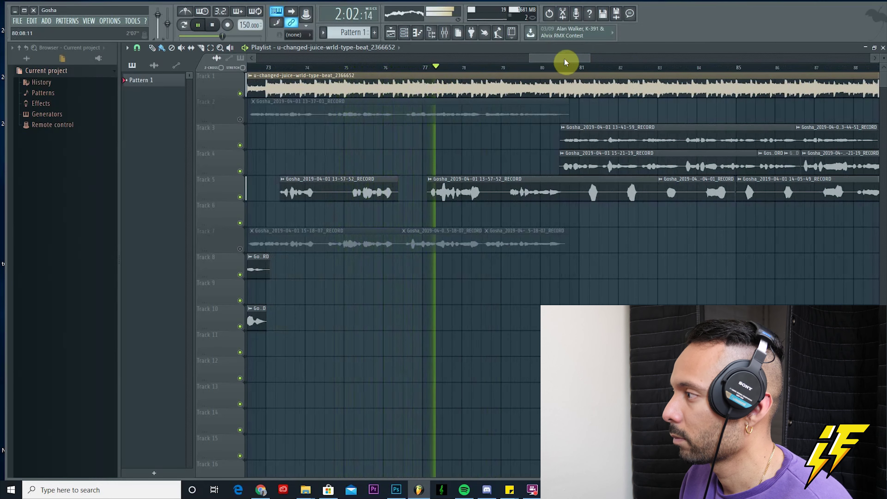
pyautogui.click(585, 68)
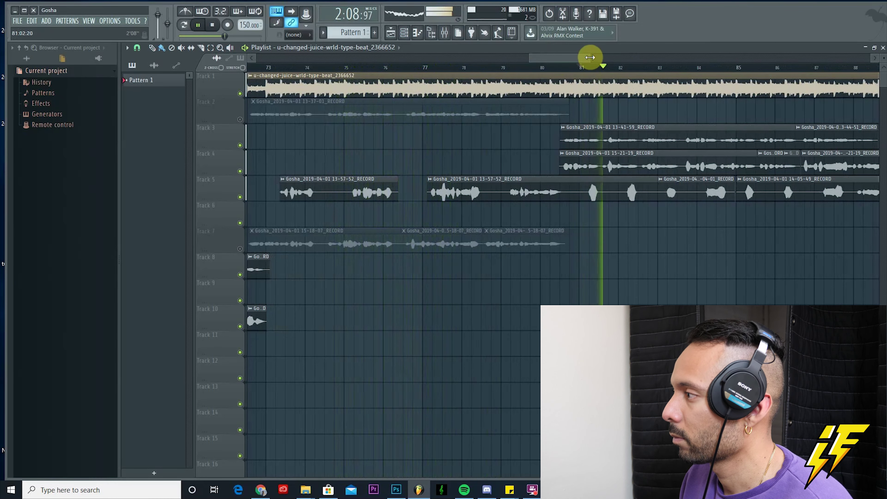
# Mute playlist tracks 4 and 3 to isolate the track 5 ad-libs, and stop playback
pyautogui.moveTo(590, 57); pyautogui.dragTo(625, 57)
pyautogui.click(240, 171)
pyautogui.click(240, 145)
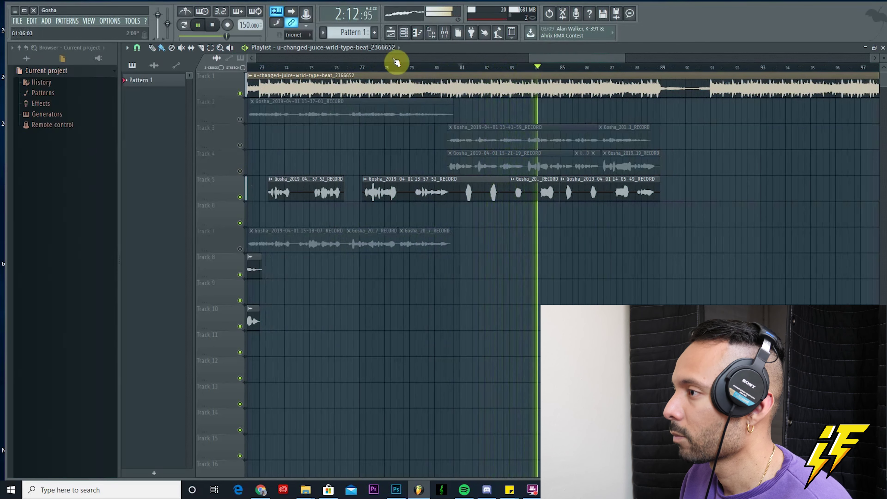
pyautogui.click(212, 25)
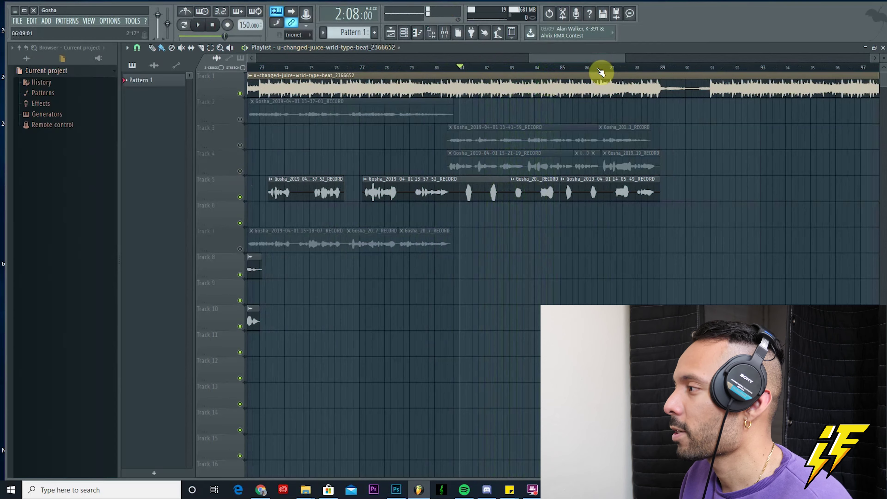
# Play the track 5 ad-libs from just before bar 73 and check the mixer meters for the channel they use
pyautogui.hscroll(-5, 580, 61)
pyautogui.moveTo(573, 58); pyautogui.dragTo(513, 58)
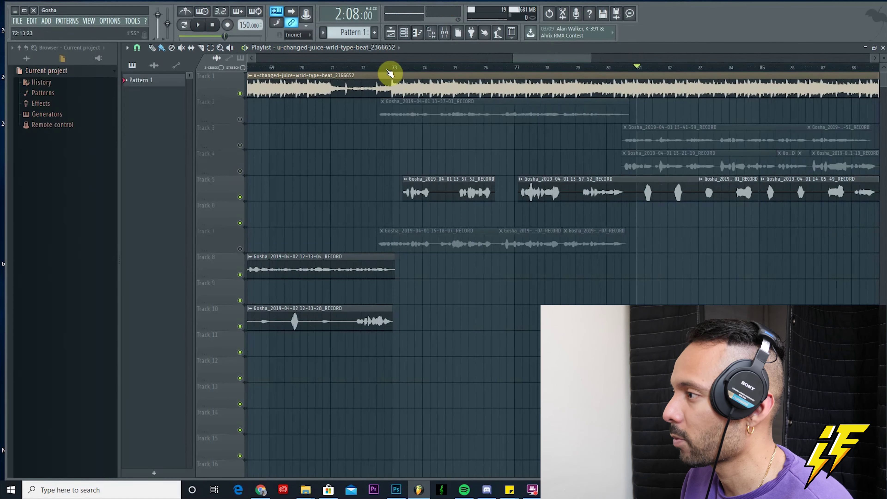
pyautogui.click(444, 32)
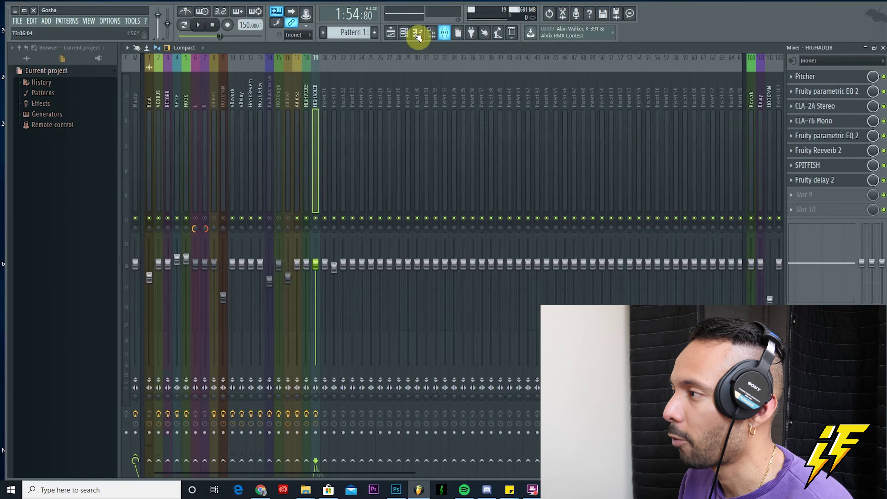
pyautogui.click(391, 34)
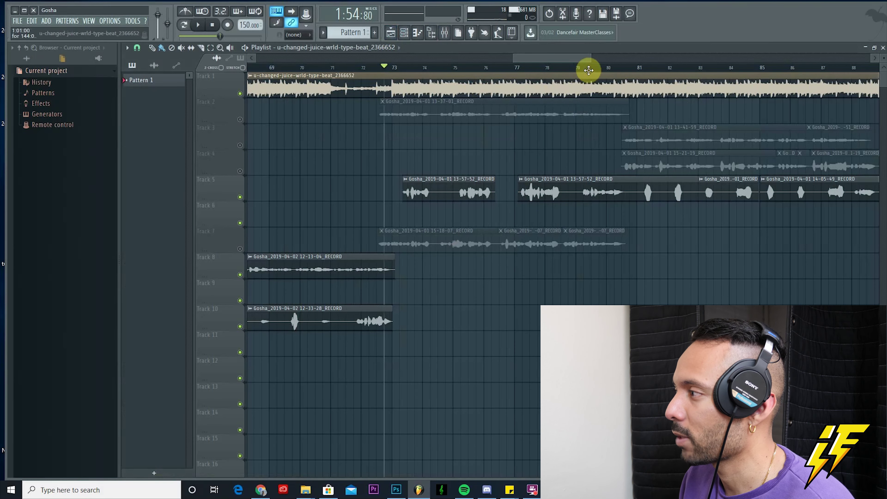
pyautogui.moveTo(590, 58); pyautogui.dragTo(626, 65)
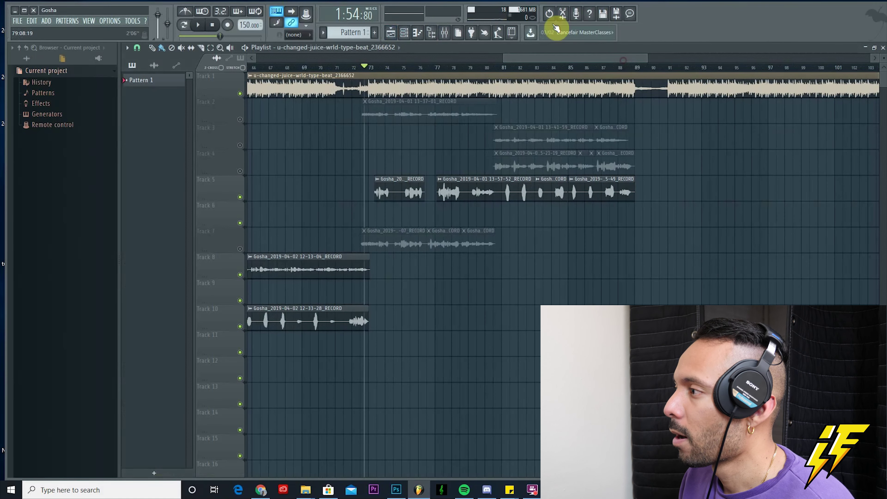
pyautogui.click(444, 32)
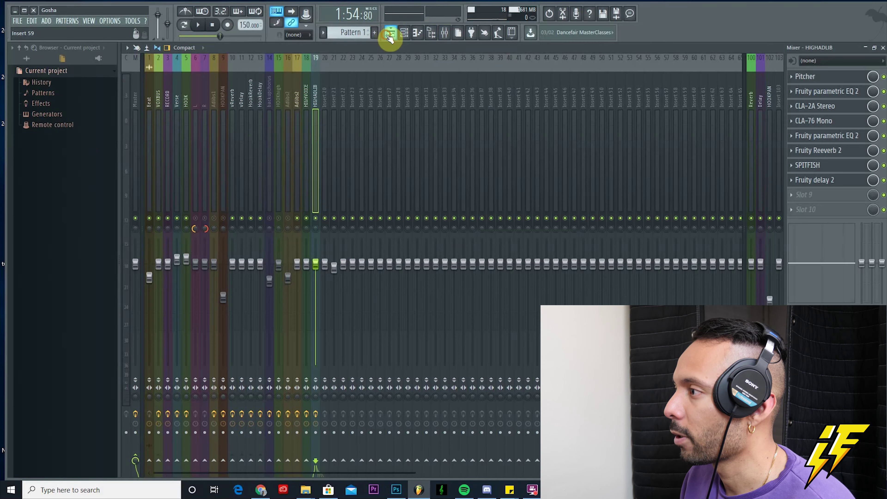
pyautogui.click(390, 34)
pyautogui.click(197, 24)
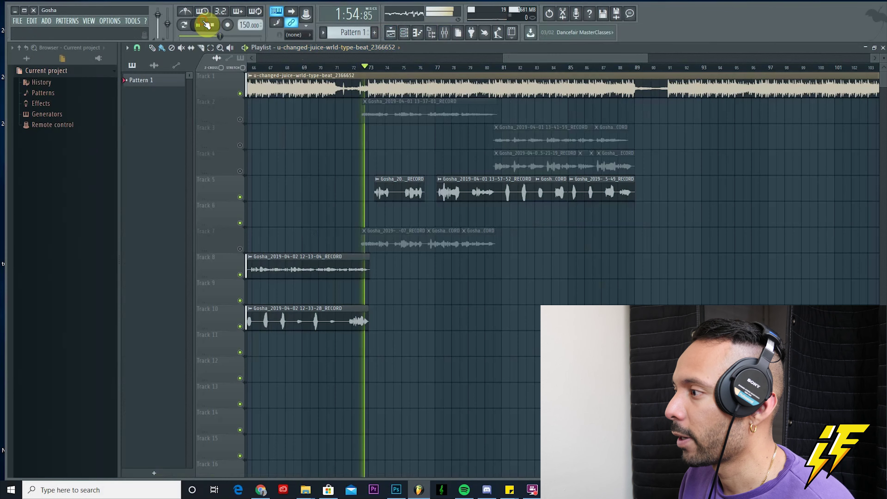
pyautogui.click(451, 34)
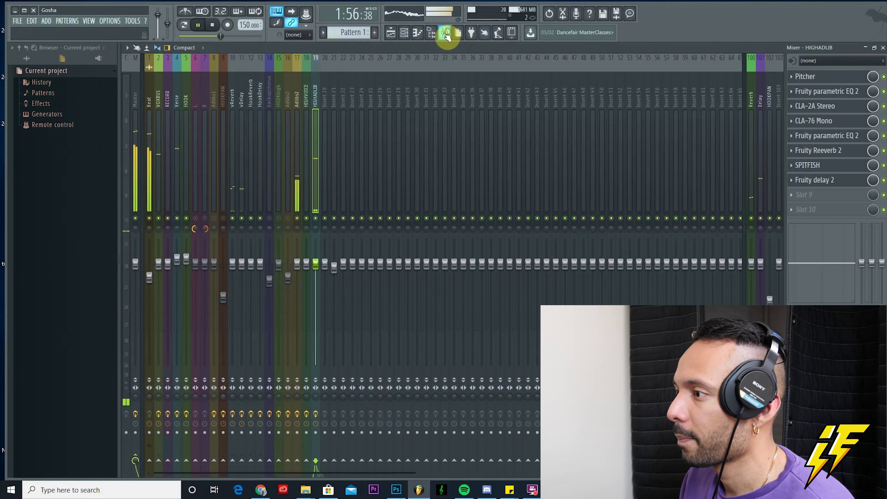
pyautogui.click(214, 25)
# Inspect the Pitcher, first Fruity parametric EQ 2, CLA-2A and CLA-76 compressor settings on the Adlibs2 mixer track
pyautogui.click(295, 93)
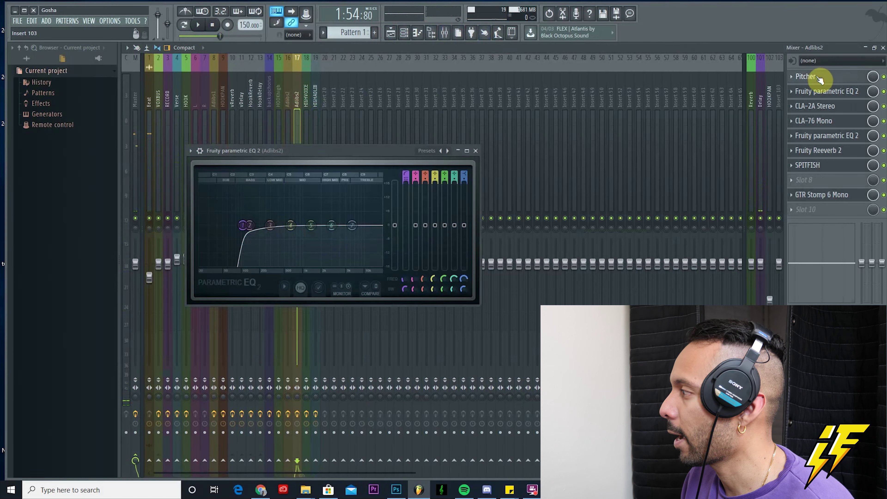
pyautogui.click(818, 77)
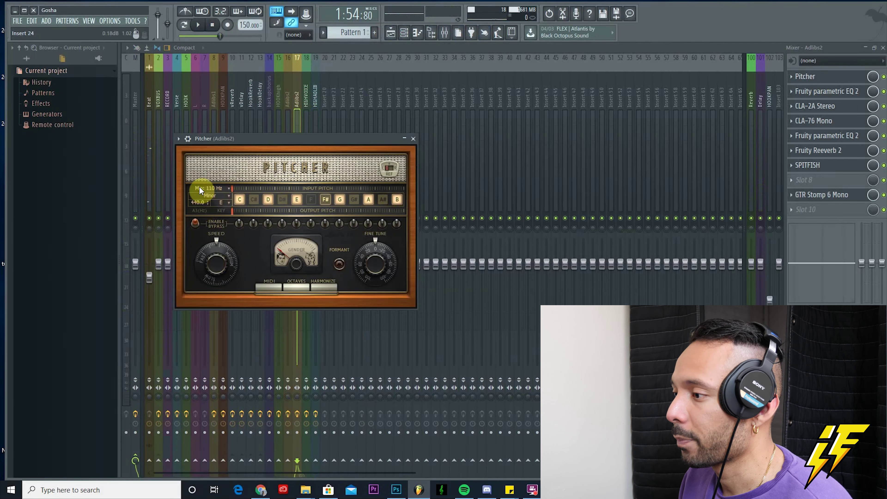
pyautogui.click(830, 103)
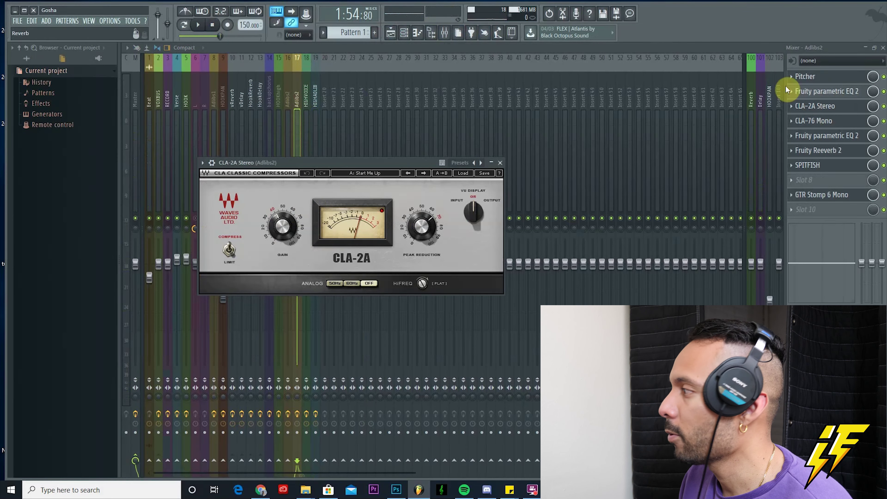
pyautogui.click(830, 92)
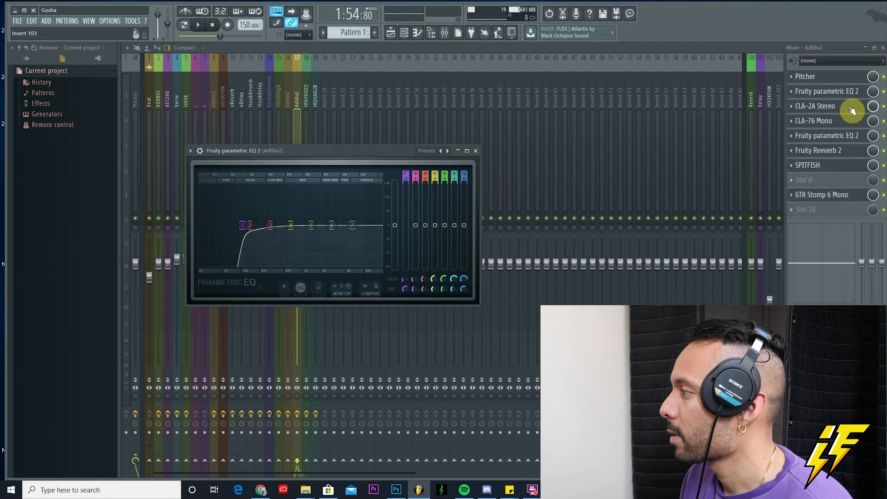
pyautogui.click(849, 121)
pyautogui.click(849, 106)
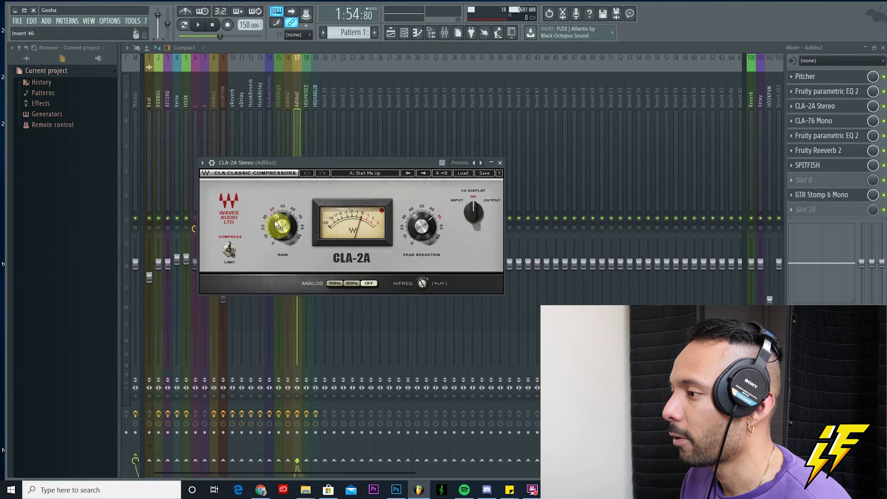
pyautogui.click(820, 120)
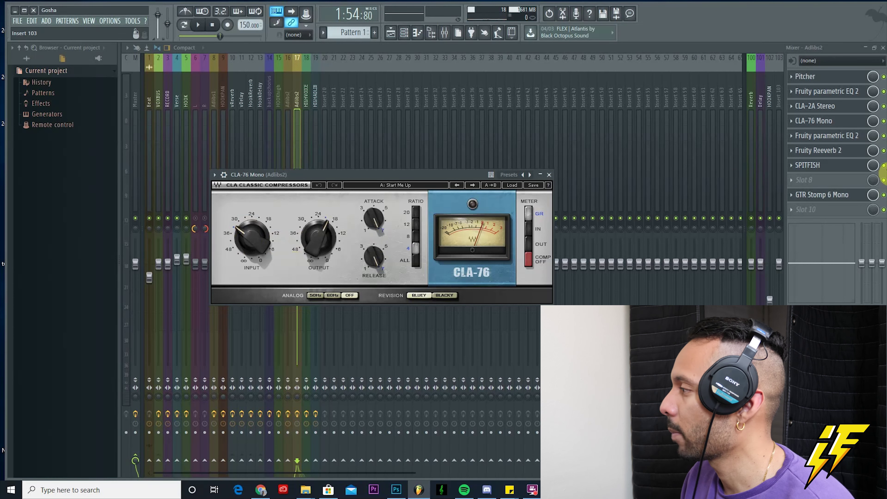
# Inspect the slot 5 Fruity parametric EQ 2, Fruity Reeverb 2, SPITFISH and GTR Stomp 6 Mono settings on the Adlibs2 track
pyautogui.click(825, 137)
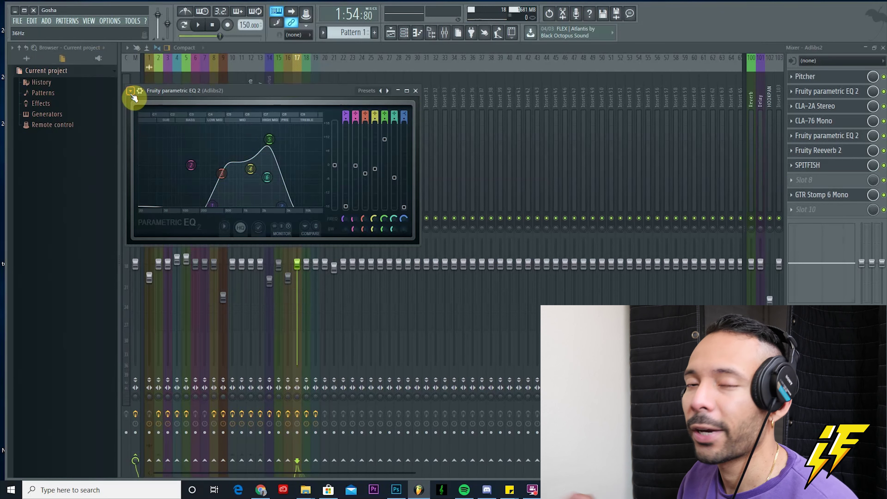
pyautogui.click(804, 150)
pyautogui.click(814, 150)
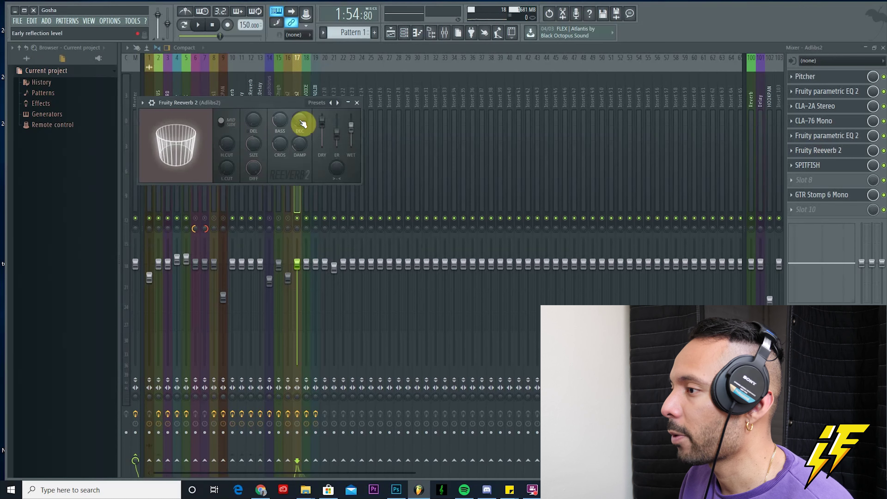
pyautogui.click(821, 169)
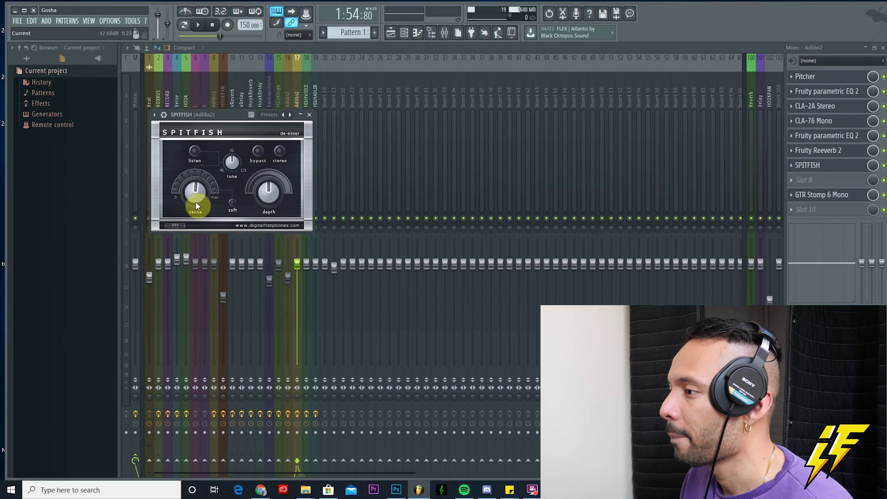
pyautogui.click(831, 198)
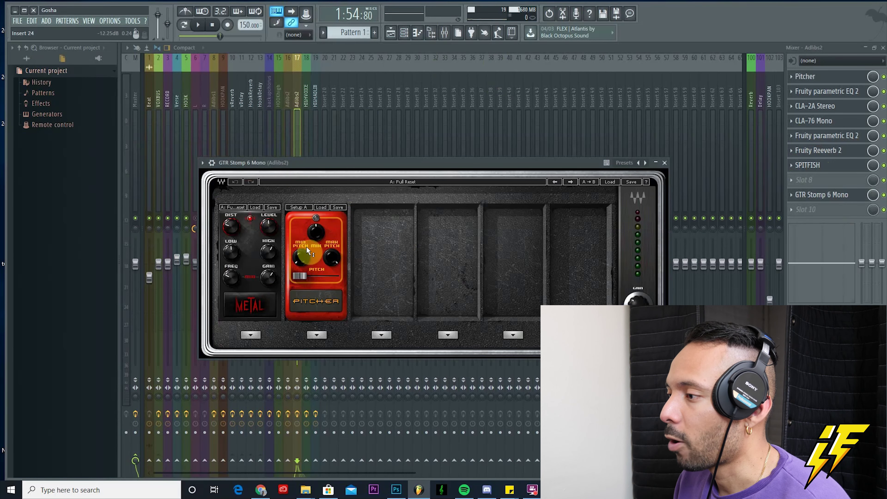
pyautogui.moveTo(316, 241)
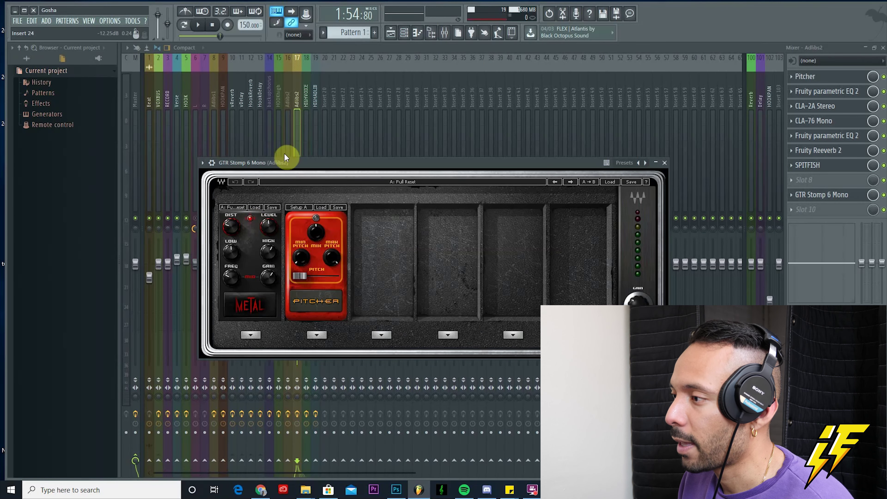
# Play the ad-libs with the GTR Stomp 6 Mono's Metal pedal bypassed and enabled to compare the distortion
pyautogui.click(392, 33)
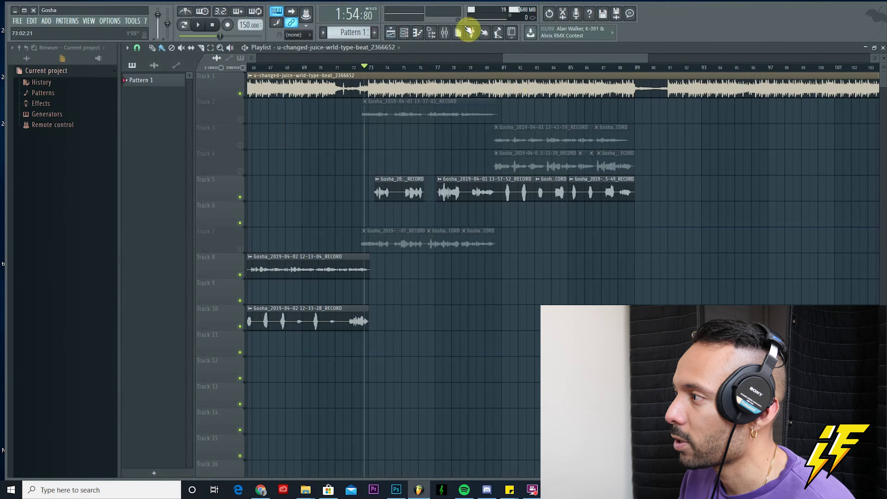
pyautogui.click(200, 25)
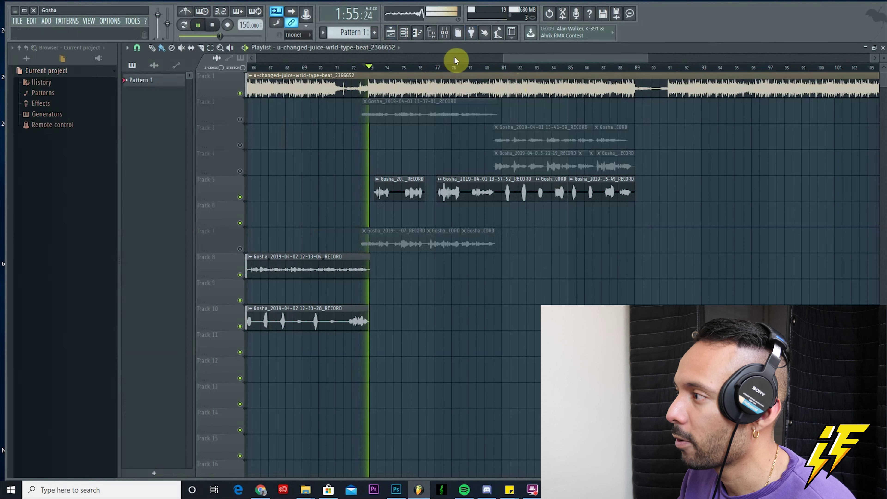
pyautogui.click(446, 33)
pyautogui.click(825, 196)
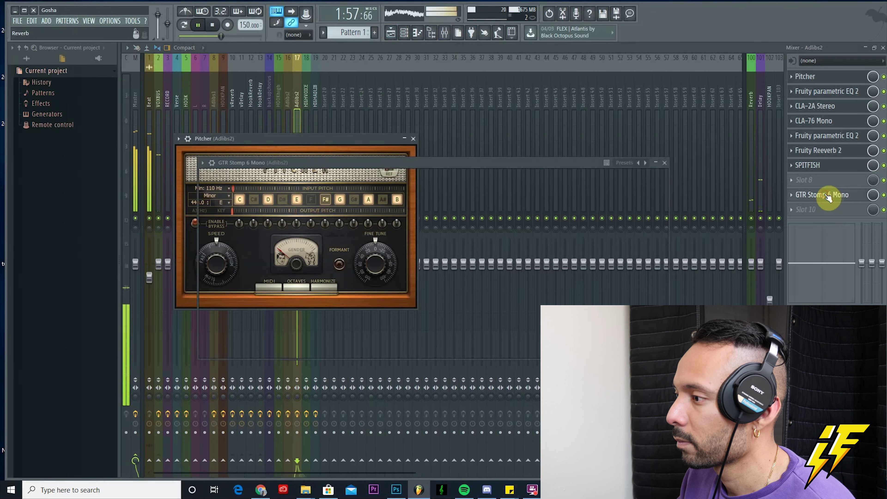
pyautogui.click(249, 218)
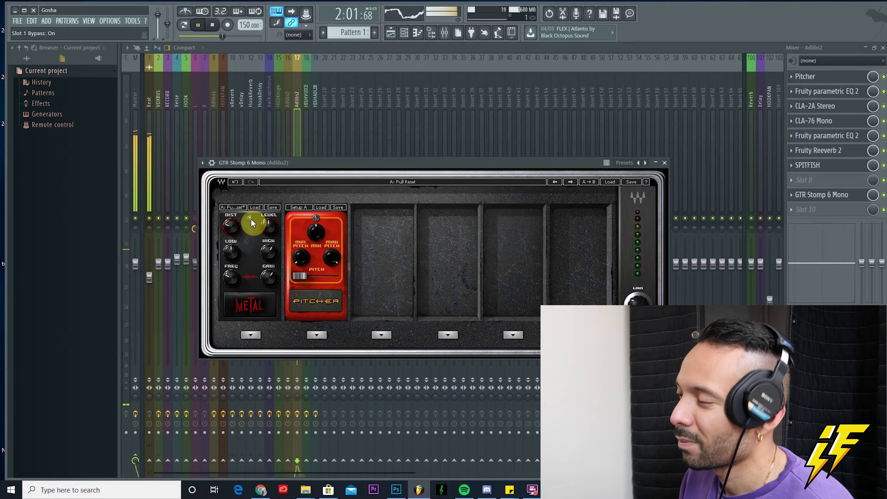
pyautogui.click(250, 219)
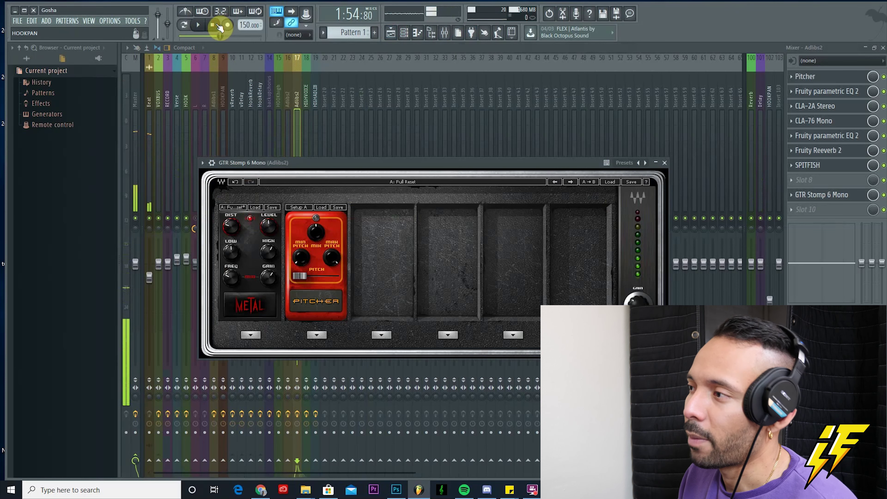
# Add a Metal pedal to the third slot of GTR Stomp 6 Mono, toggle its bypass, and delete the pedal
pyautogui.click(391, 335)
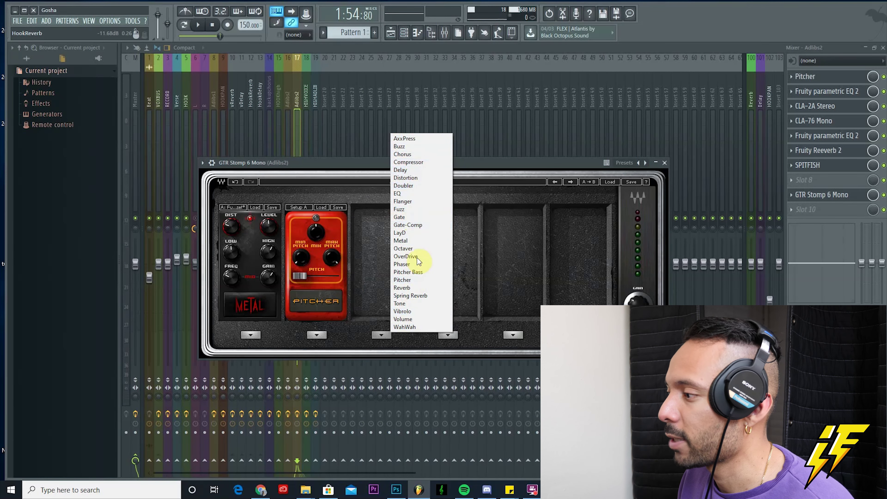
pyautogui.click(418, 242)
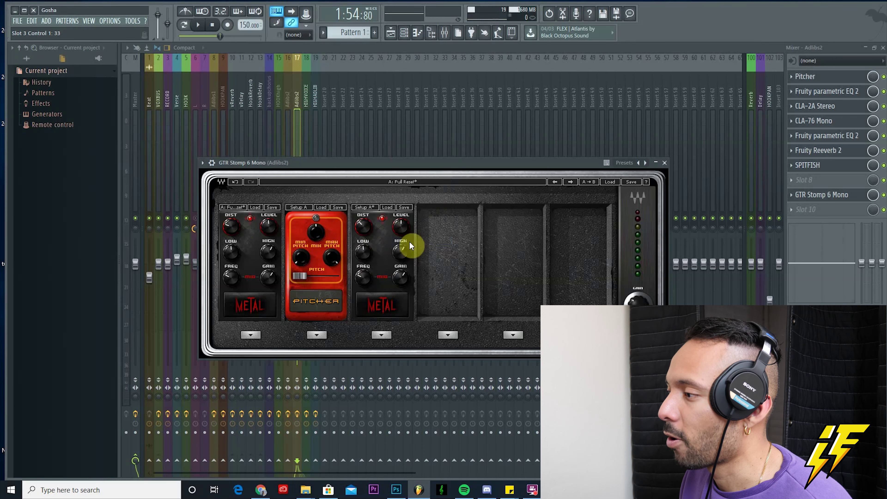
pyautogui.click(382, 219)
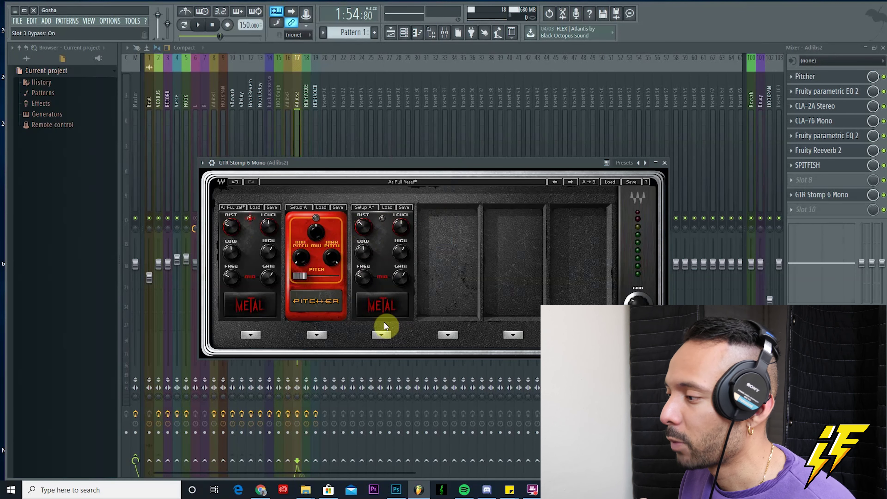
pyautogui.click(384, 332)
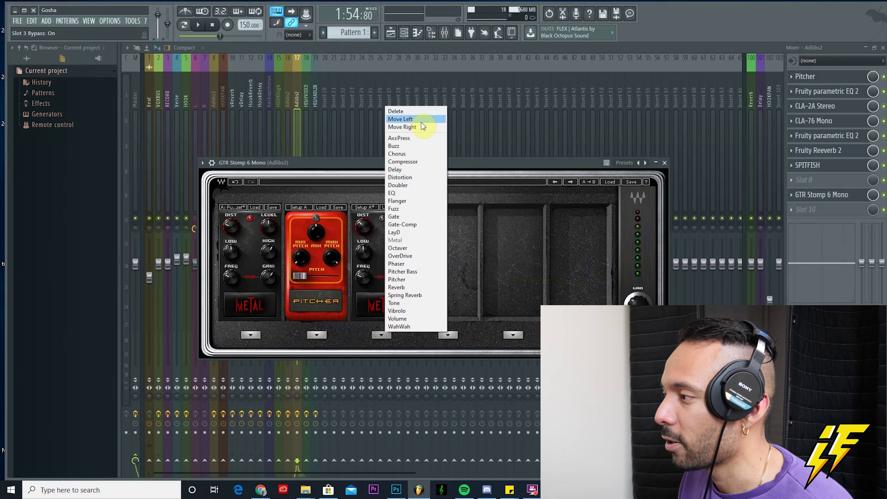
pyautogui.click(421, 113)
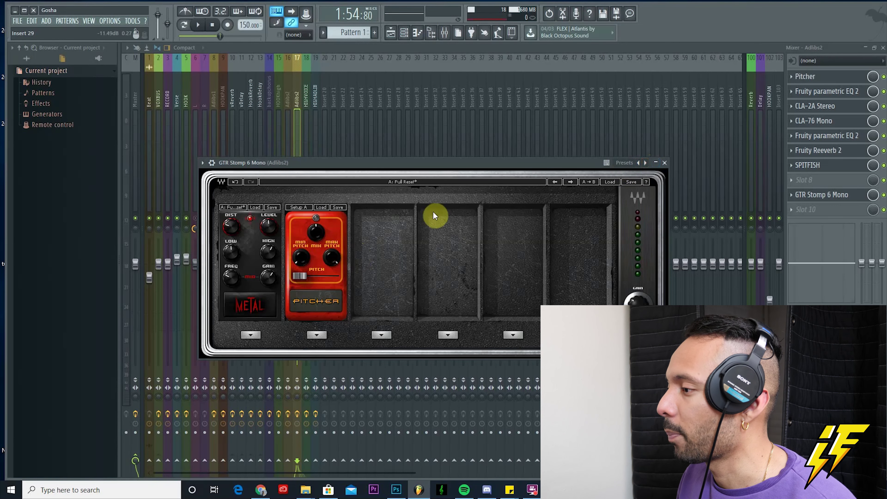
pyautogui.click(657, 164)
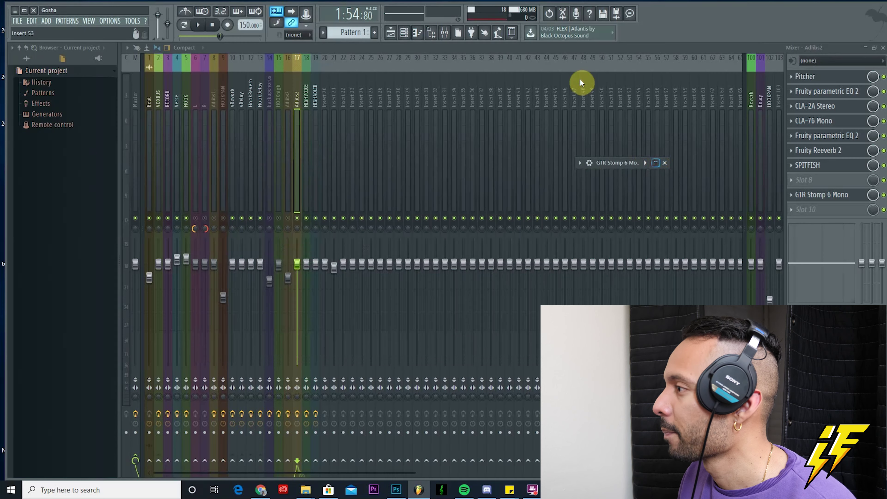
# Play the track 5 ad-libs from bar 81 while bypassing GTR Stomp 6 Mono and Pitcher on the Adlibs2 mixer track
pyautogui.click(391, 33)
pyautogui.hscroll(3, 553, 61)
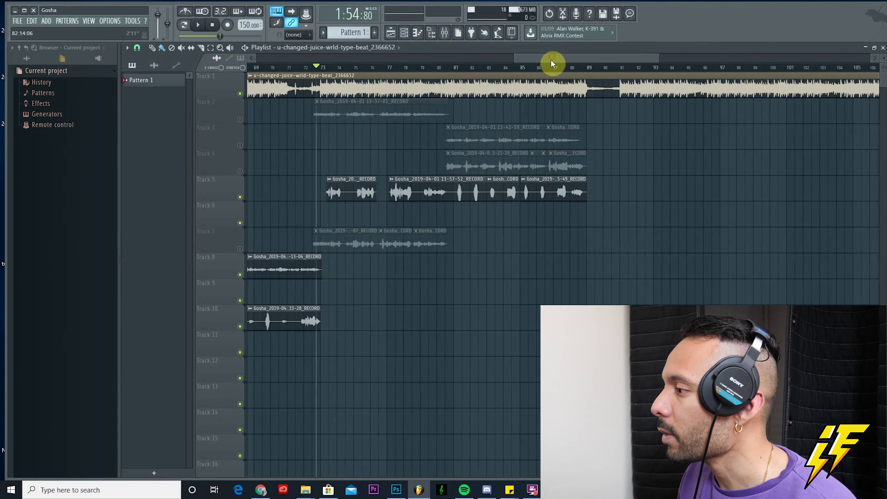
pyautogui.click(455, 67)
pyautogui.press('space')
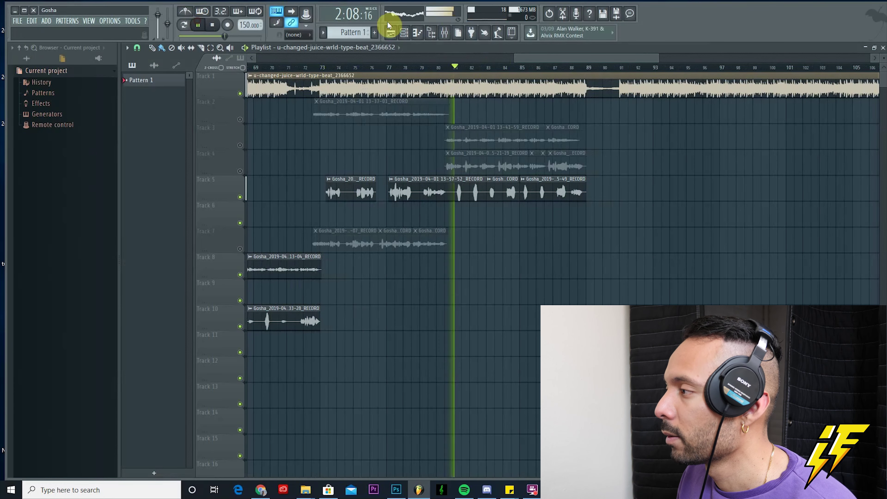
pyautogui.moveTo(656, 57); pyautogui.dragTo(606, 73)
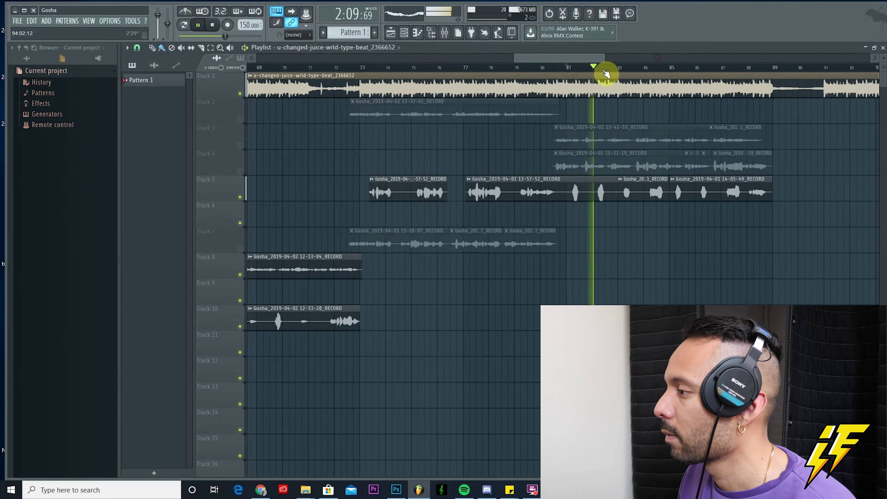
pyautogui.click(445, 32)
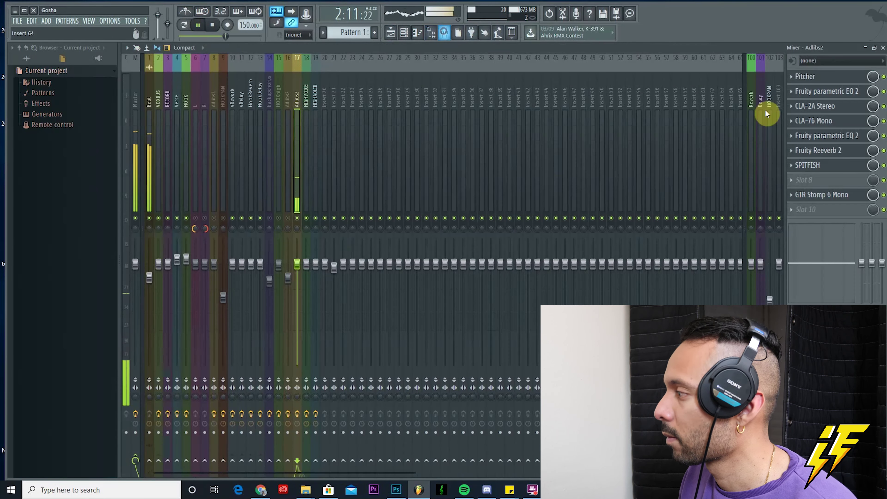
pyautogui.click(883, 195)
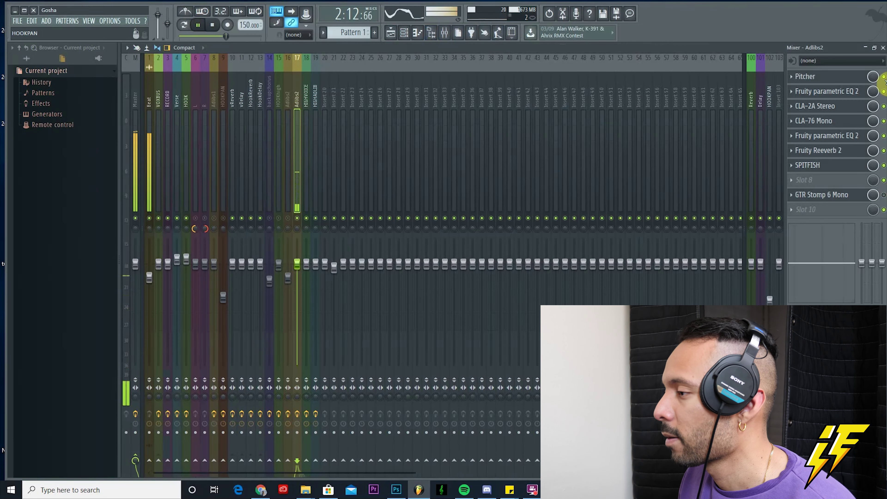
pyautogui.click(390, 34)
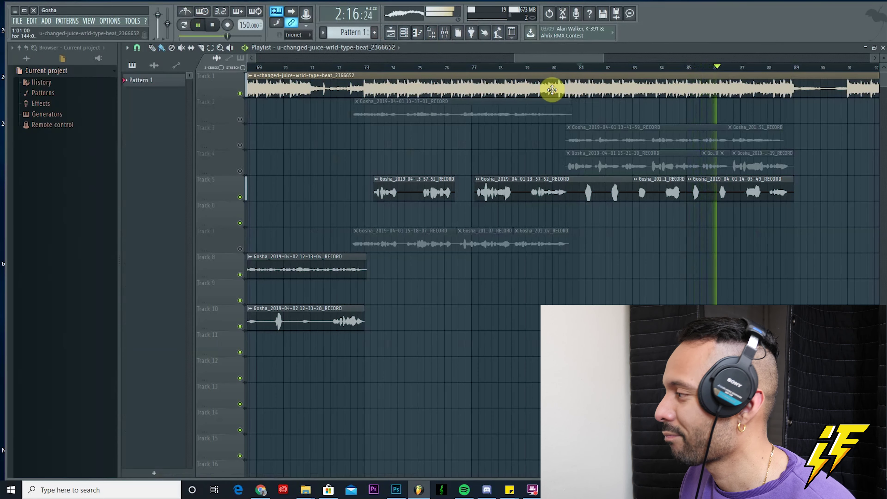
pyautogui.click(212, 25)
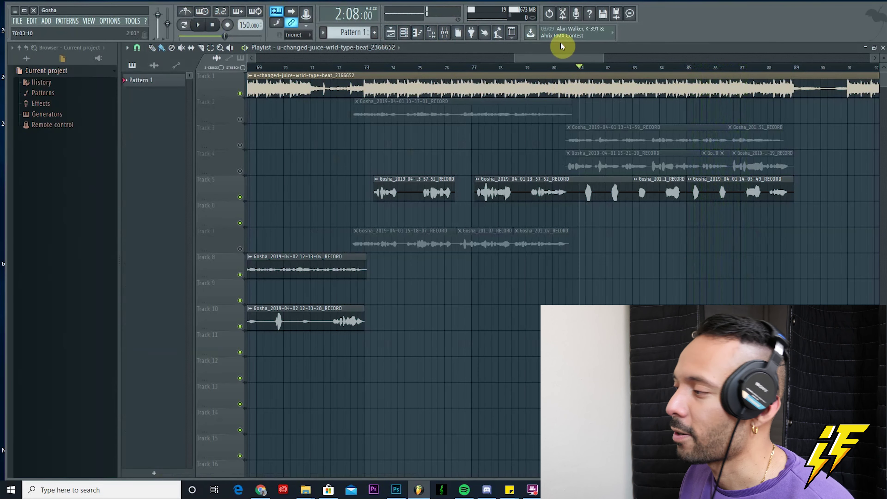
# Replay the ad-libs from bar 81 with Pitcher bypassed and re-enable Pitcher on the Adlibs2 mixer track
pyautogui.click(445, 32)
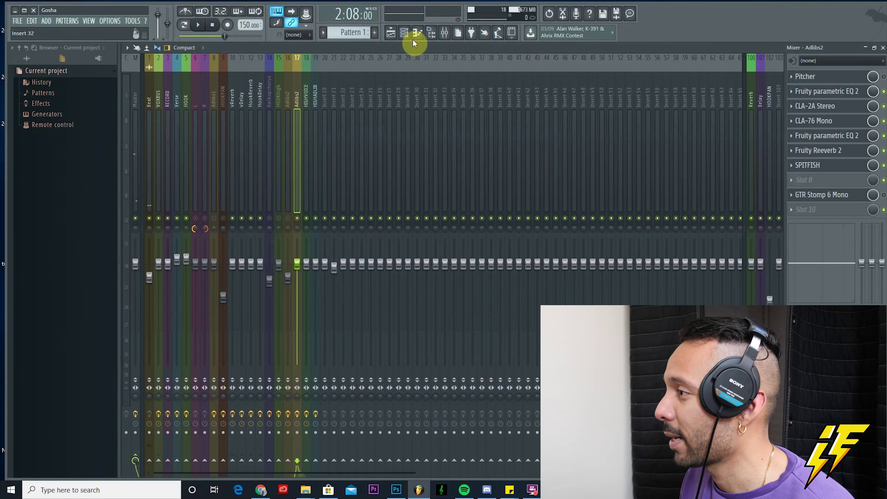
pyautogui.click(390, 33)
pyautogui.click(197, 26)
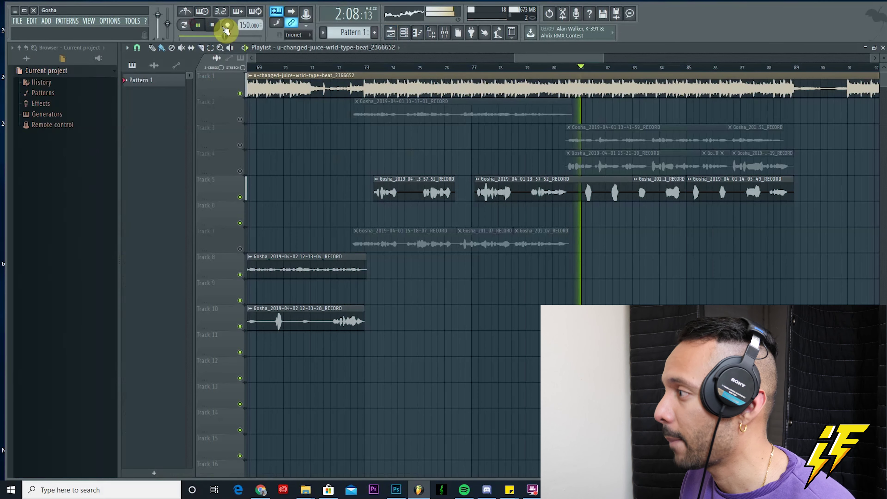
pyautogui.moveTo(590, 56); pyautogui.dragTo(598, 56)
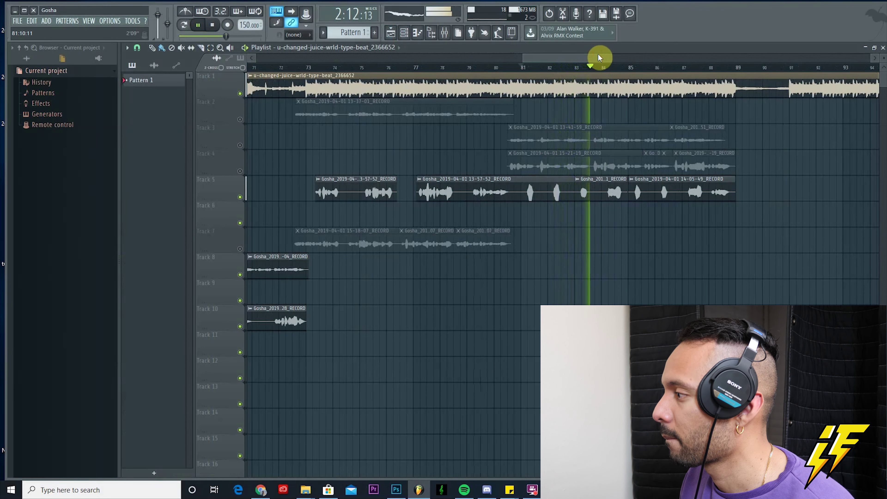
pyautogui.click(212, 27)
pyautogui.click(447, 33)
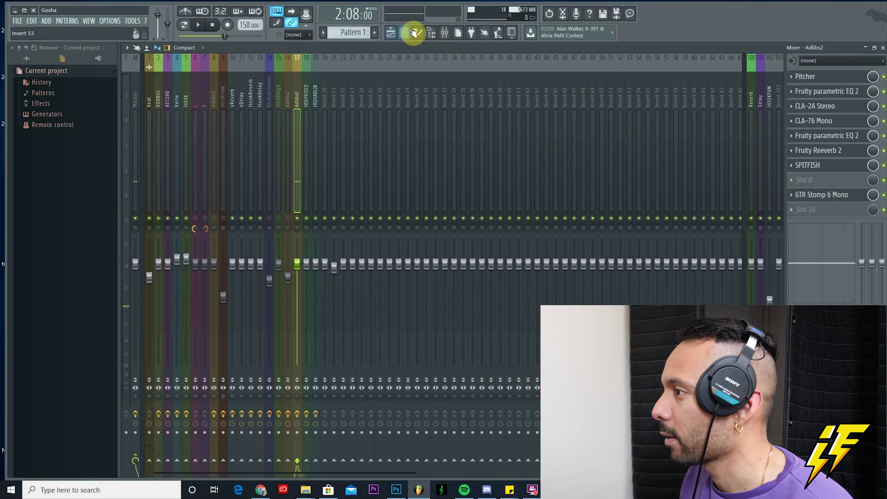
# Unmute playlist tracks 2, 3, 4 and 7 so all the hook's vocal layers are active with the ad-libs
pyautogui.click(391, 32)
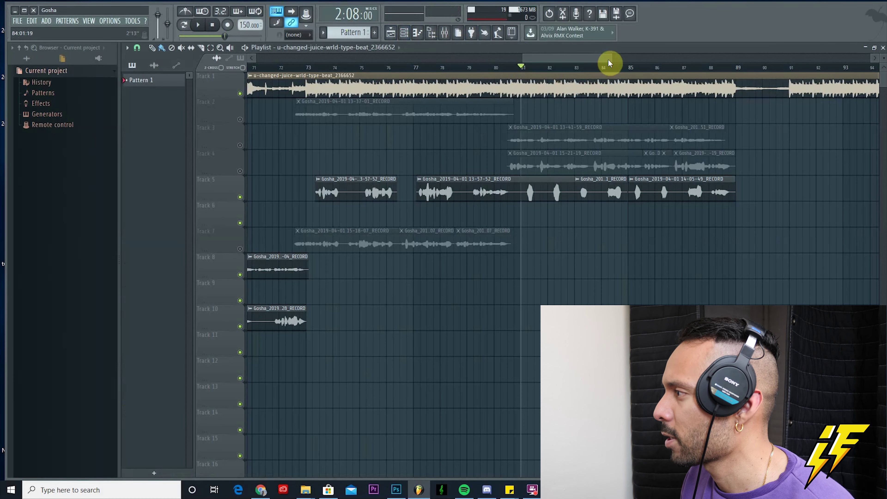
pyautogui.moveTo(610, 60); pyautogui.dragTo(833, 58)
pyautogui.scroll(-5, 885, 155)
pyautogui.scroll(5, 885, 155)
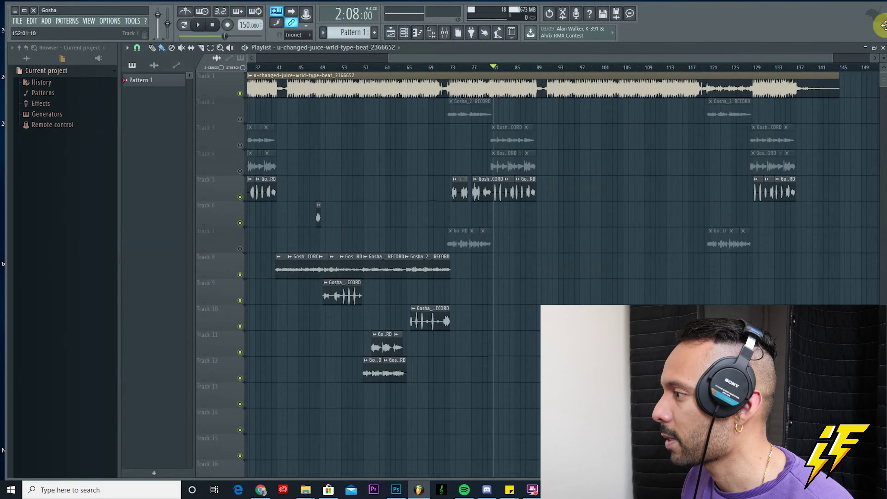
pyautogui.moveTo(782, 59); pyautogui.dragTo(737, 63)
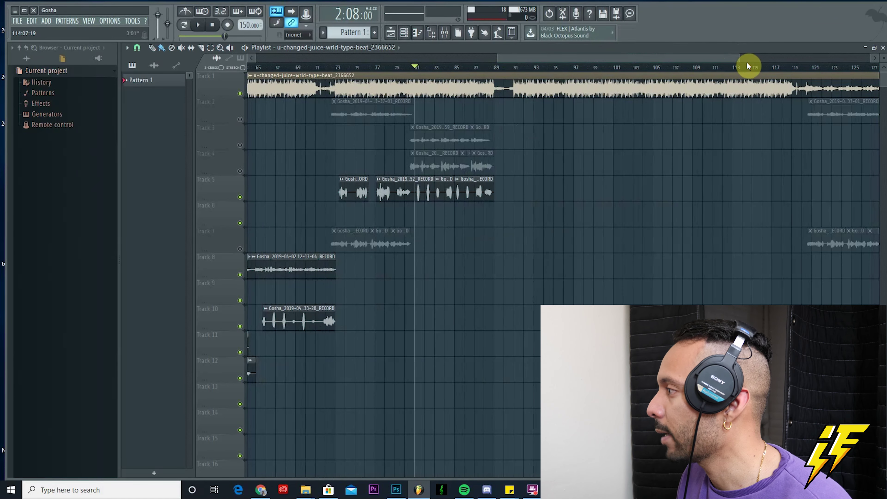
pyautogui.moveTo(737, 56); pyautogui.dragTo(614, 60)
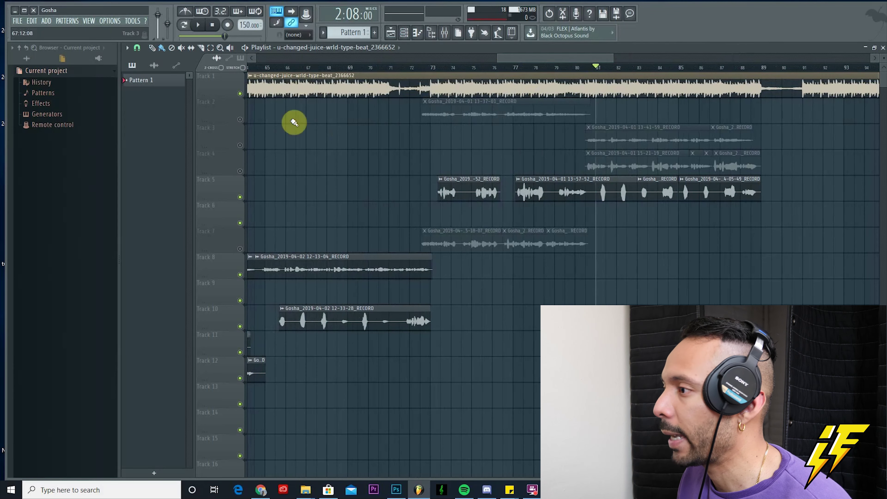
pyautogui.click(240, 119)
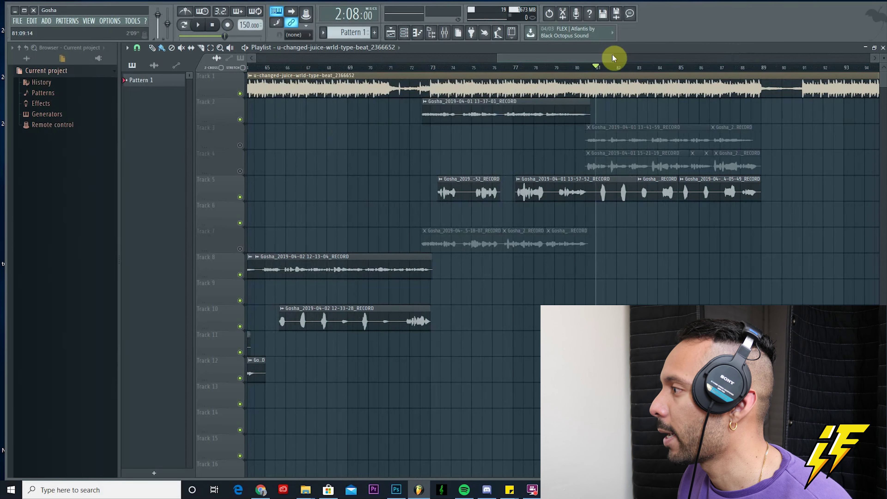
pyautogui.moveTo(614, 58); pyautogui.dragTo(641, 55)
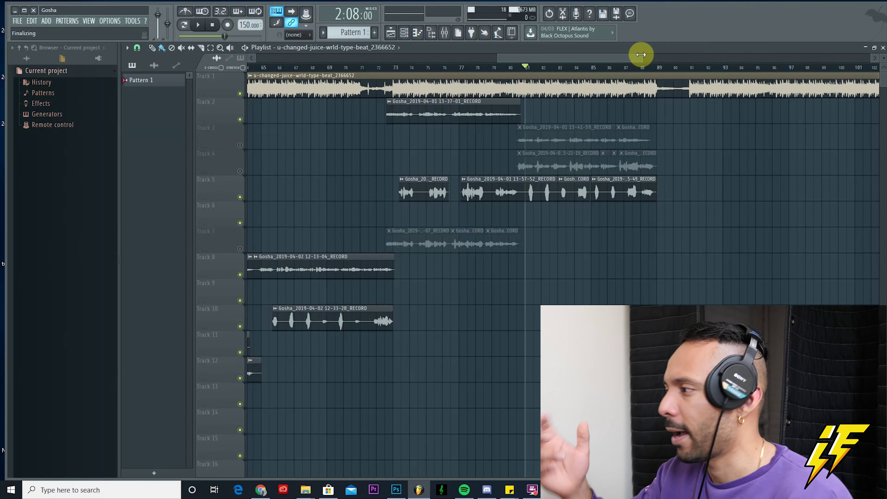
pyautogui.moveTo(641, 54); pyautogui.dragTo(771, 64)
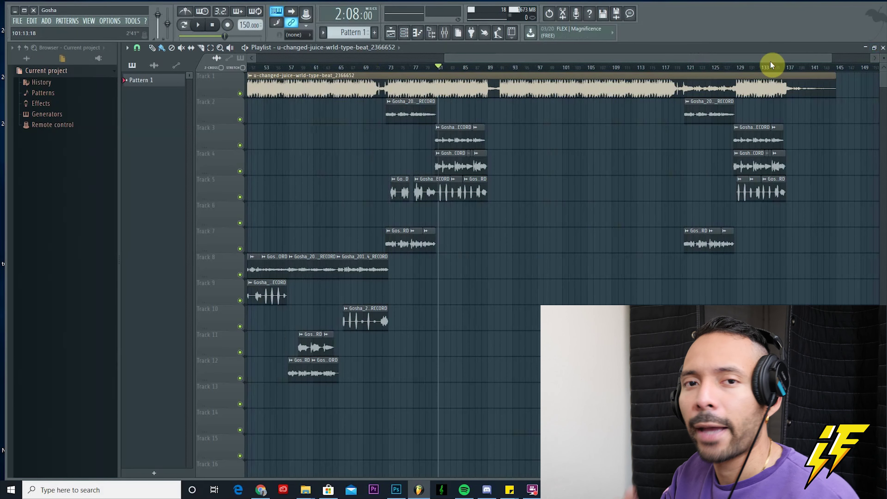
# Play the hook from bar 73 with all vocal tracks active
pyautogui.click(390, 67)
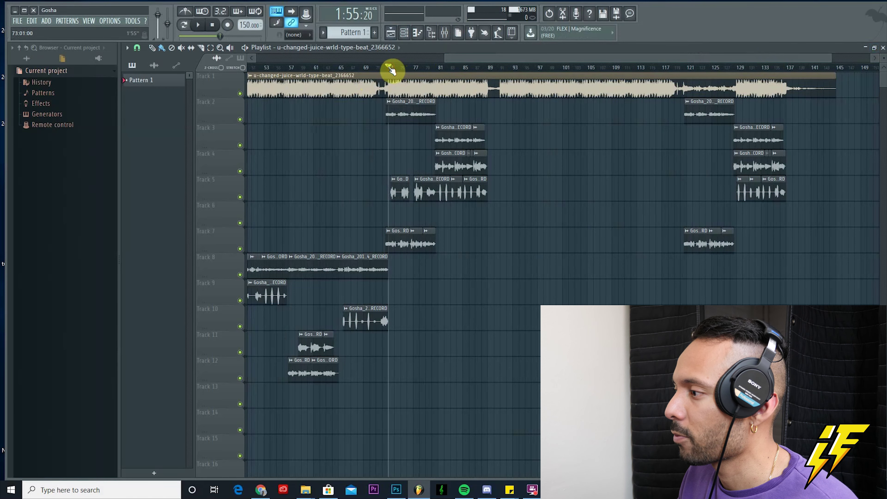
pyautogui.click(198, 25)
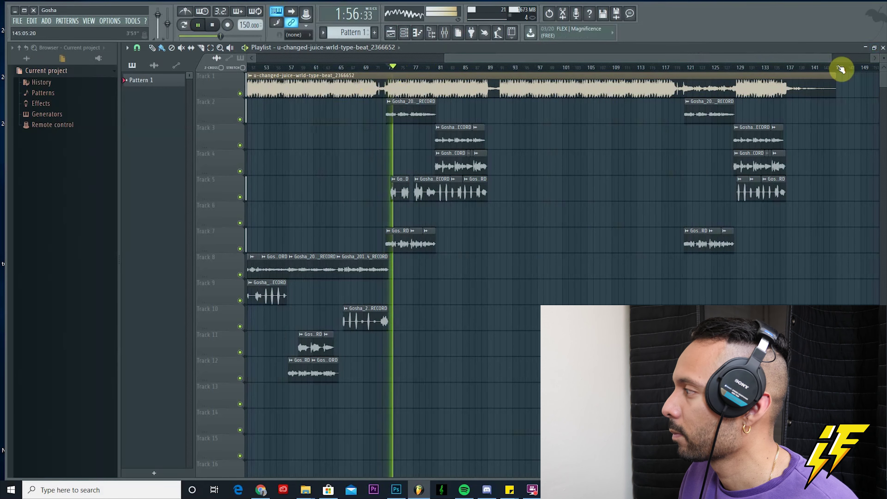
pyautogui.moveTo(825, 58); pyautogui.dragTo(625, 48)
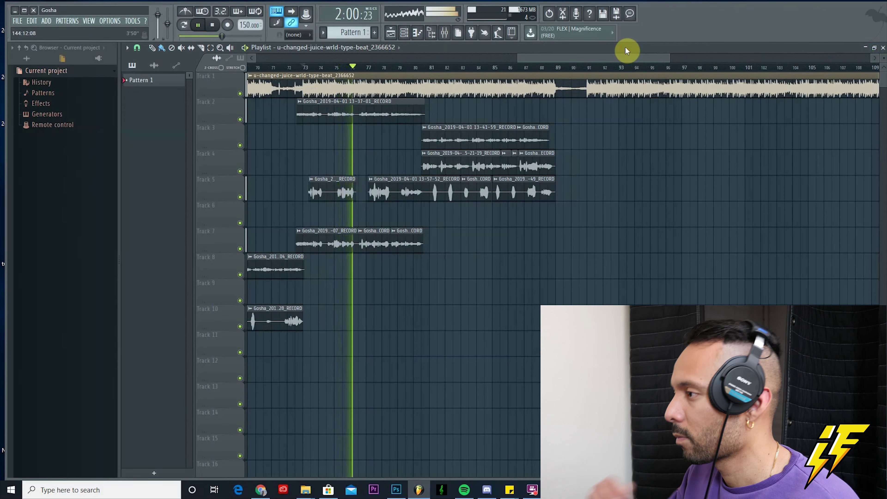